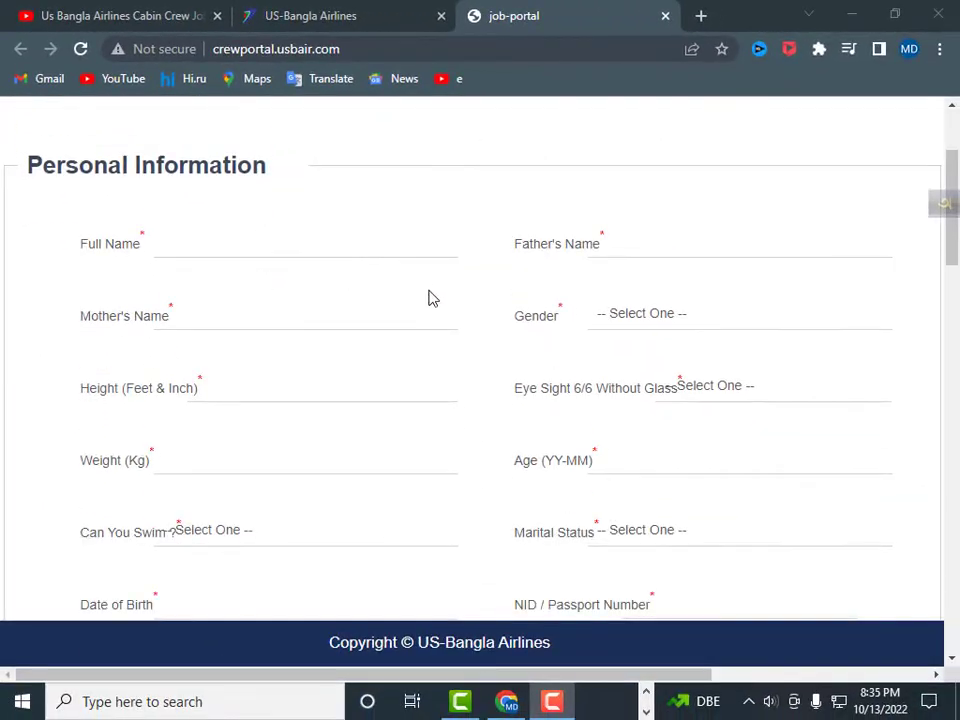
- Scroll through the blank Application Form sections down to the Apply Now button
scroll(432, 298, "down", 1)
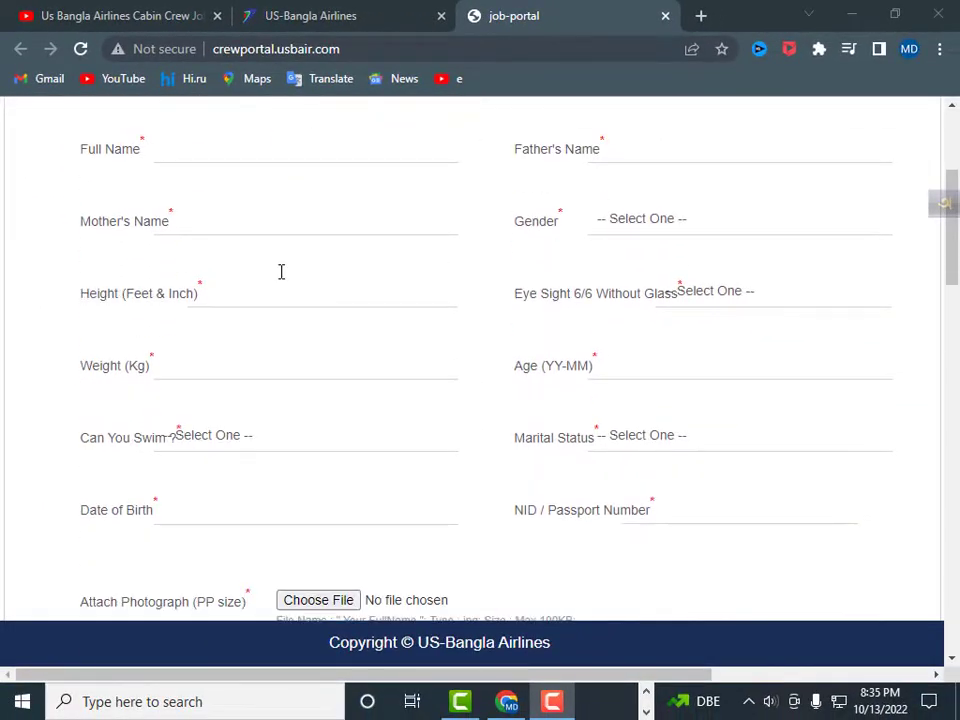
scroll(281, 272, "down", 8)
scroll(281, 272, "down", 9)
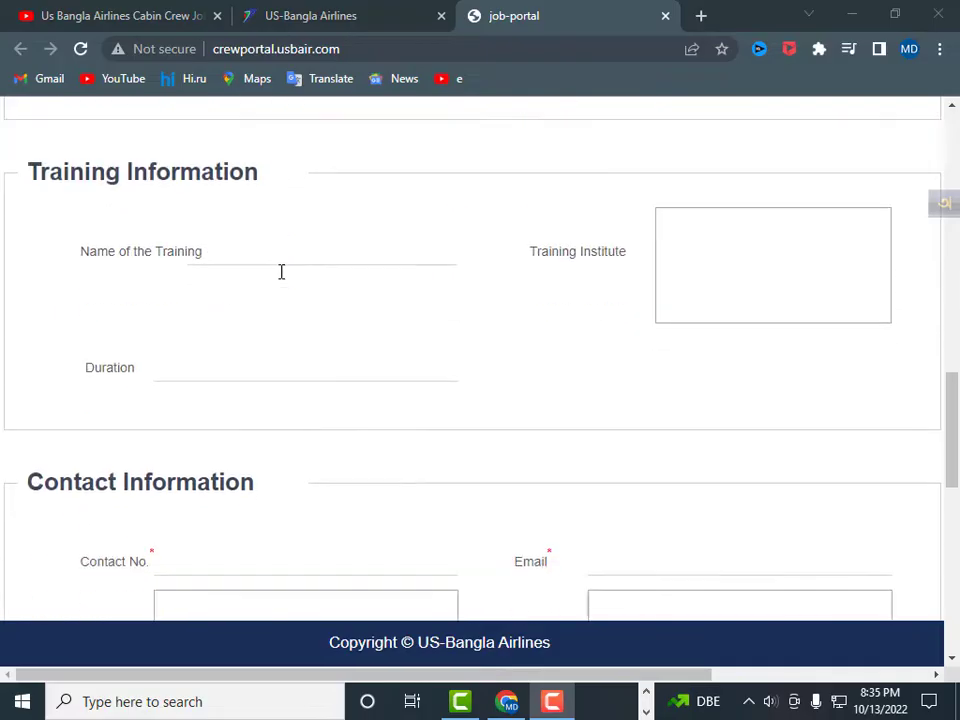
scroll(281, 282, "down", 1)
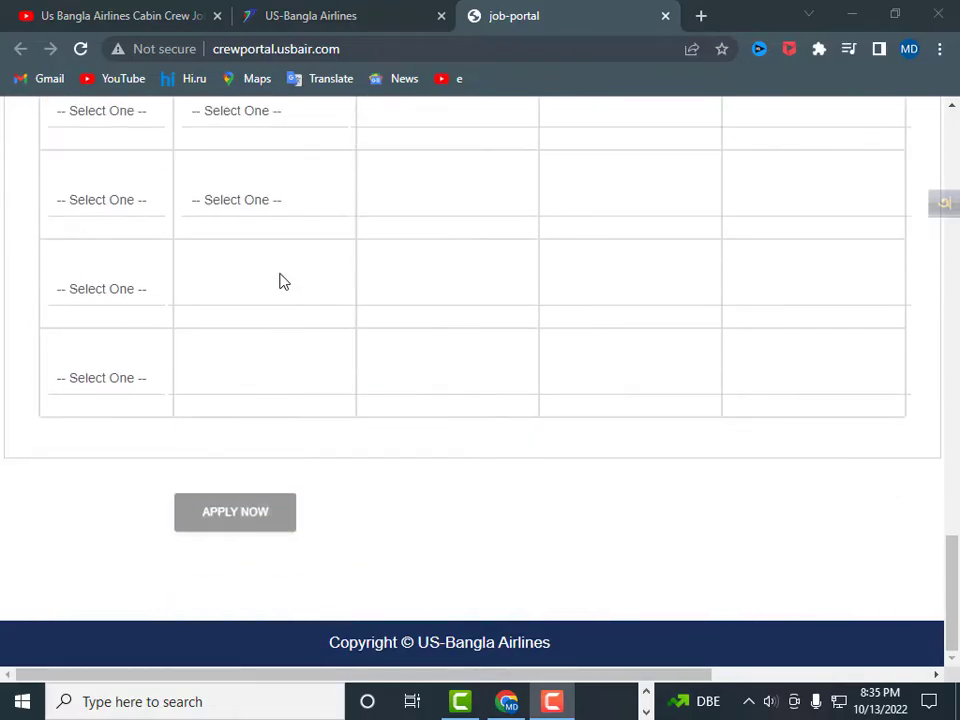
scroll(280, 282, "up", 10)
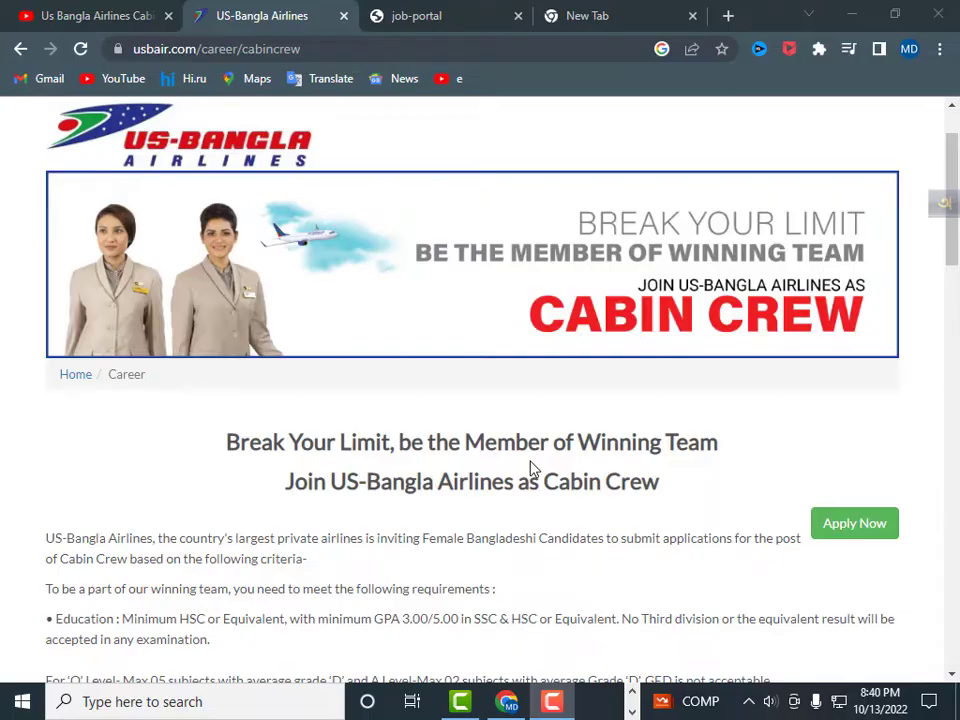
scroll(532, 395, "down", 3)
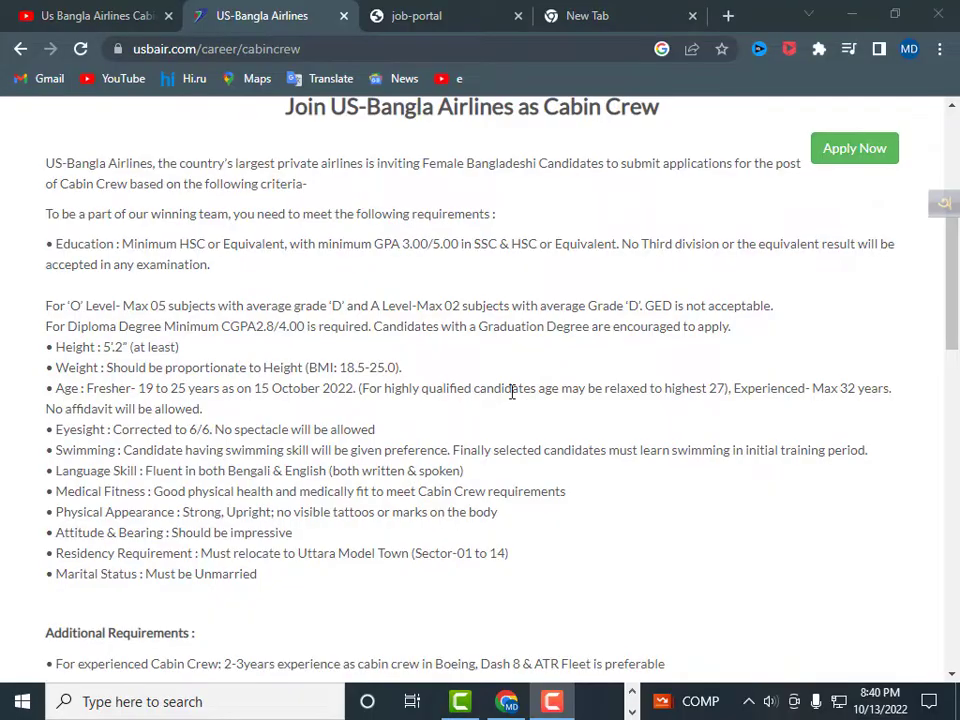
scroll(490, 396, "down", 2)
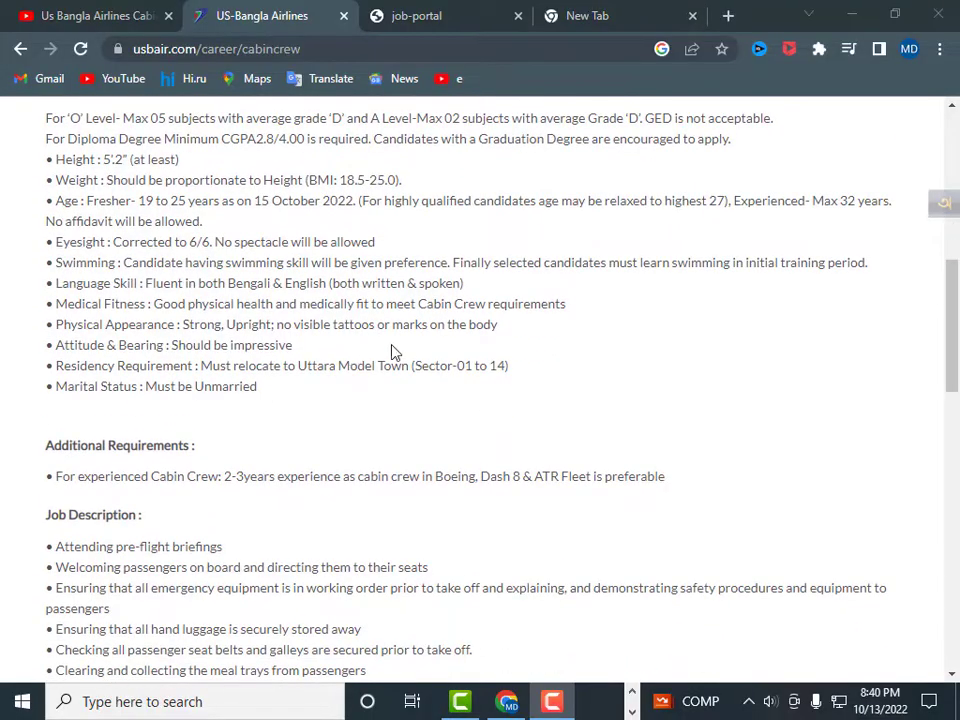
scroll(405, 350, "down", 1)
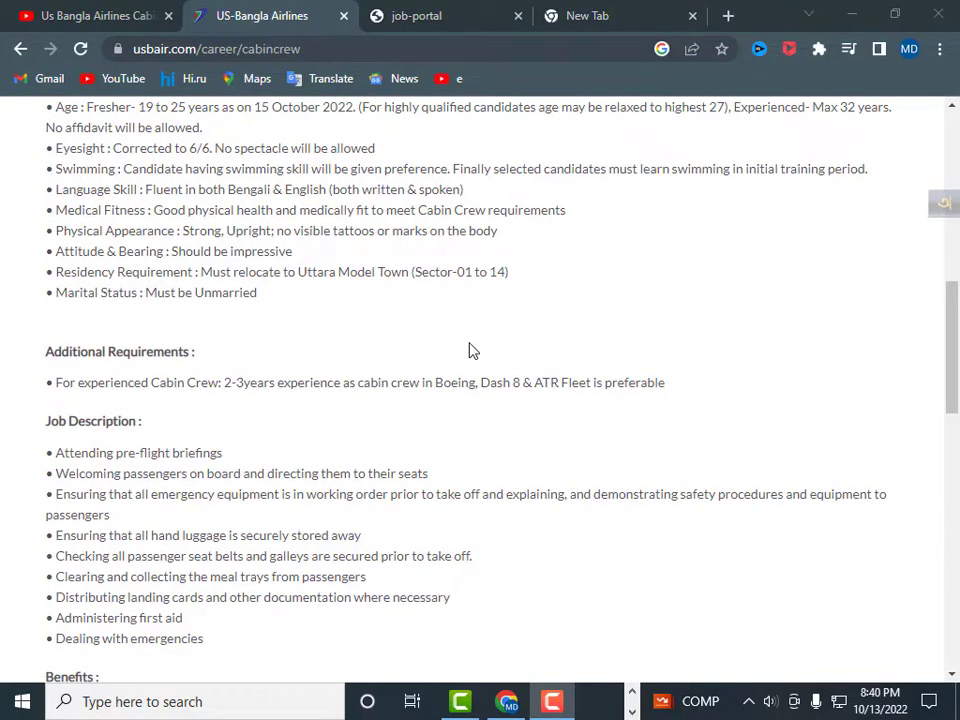
scroll(473, 350, "up", 6)
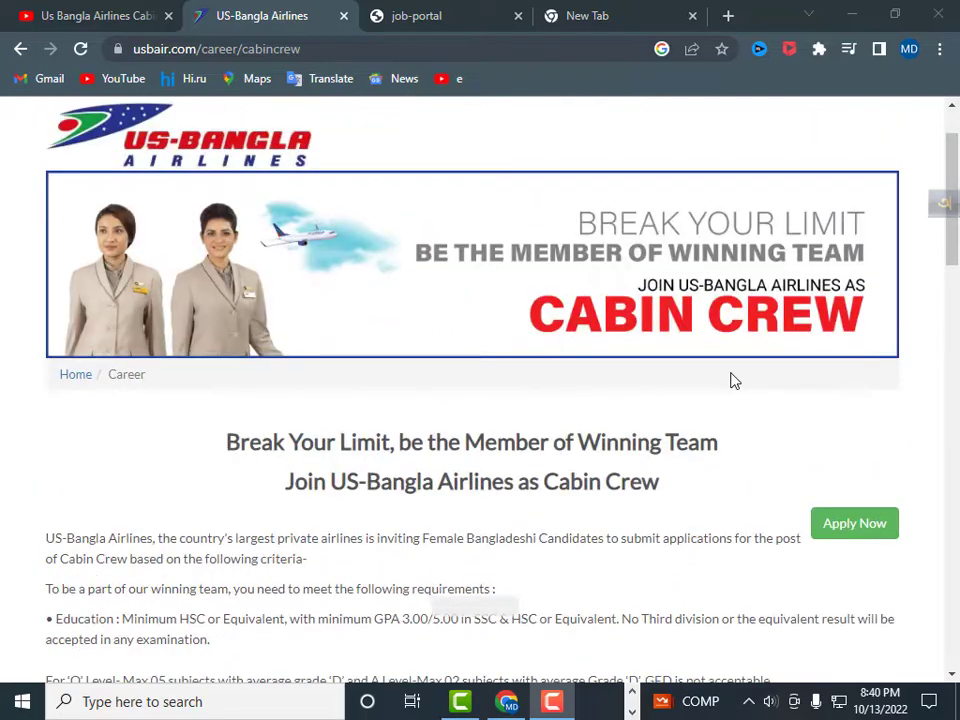
scroll(628, 315, "down", 3)
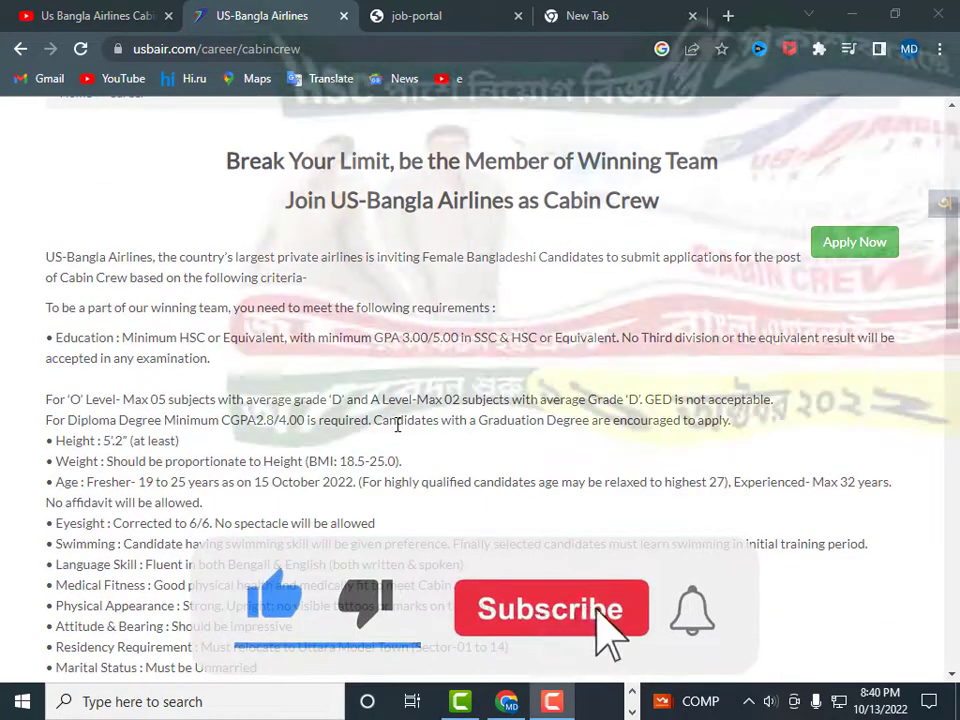
scroll(398, 423, "down", 2)
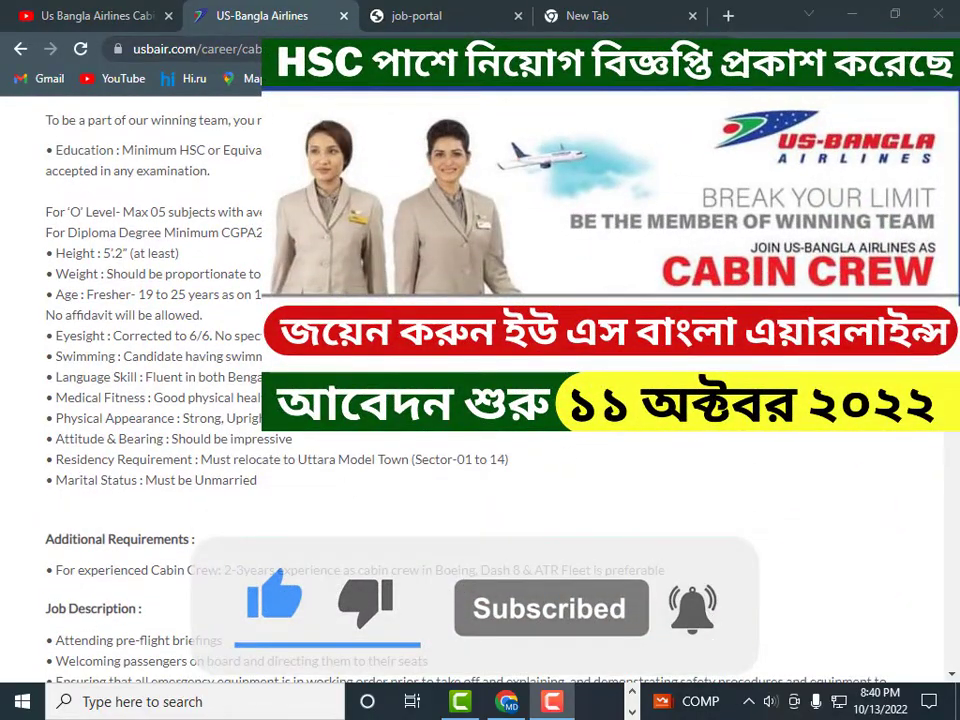
scroll(400, 420, "down", 2)
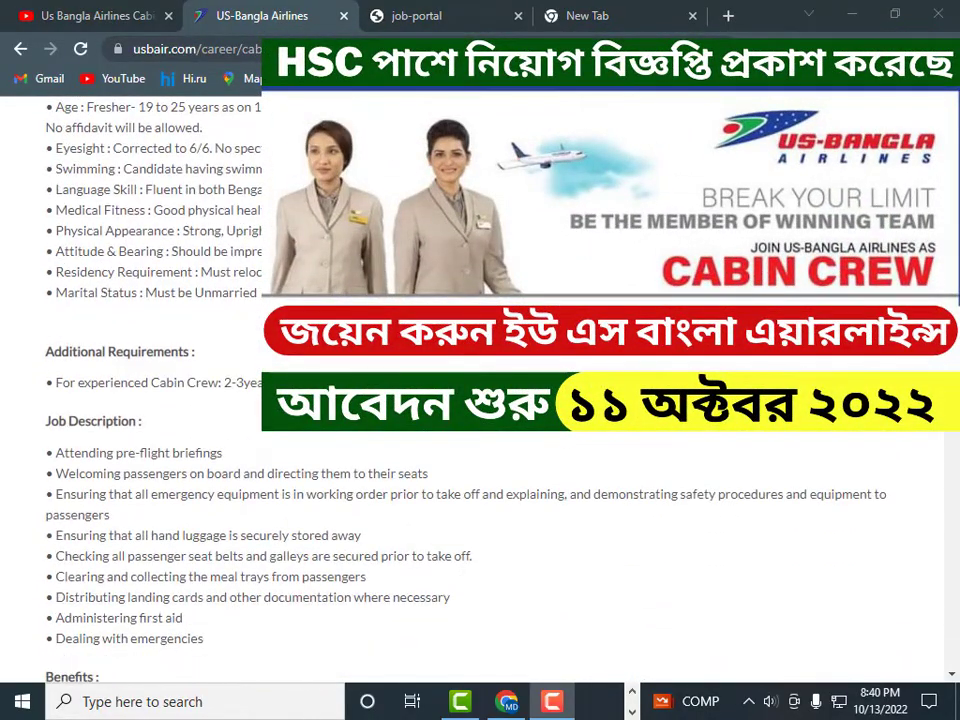
scroll(480, 400, "up", 2)
scroll(532, 358, "up", 2)
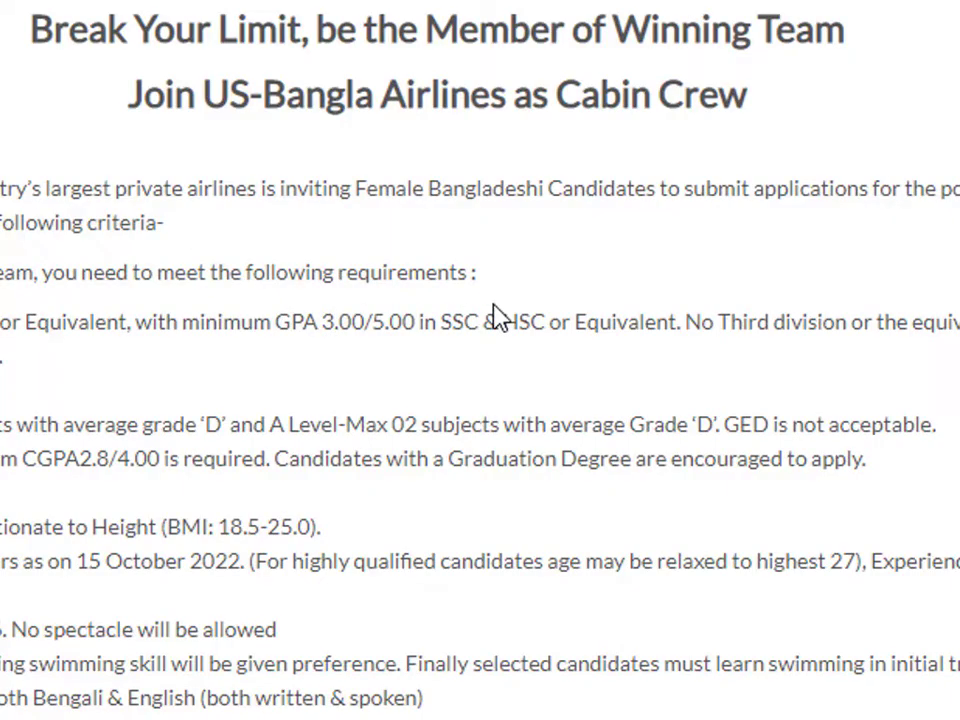
scroll(495, 320, "down", 5)
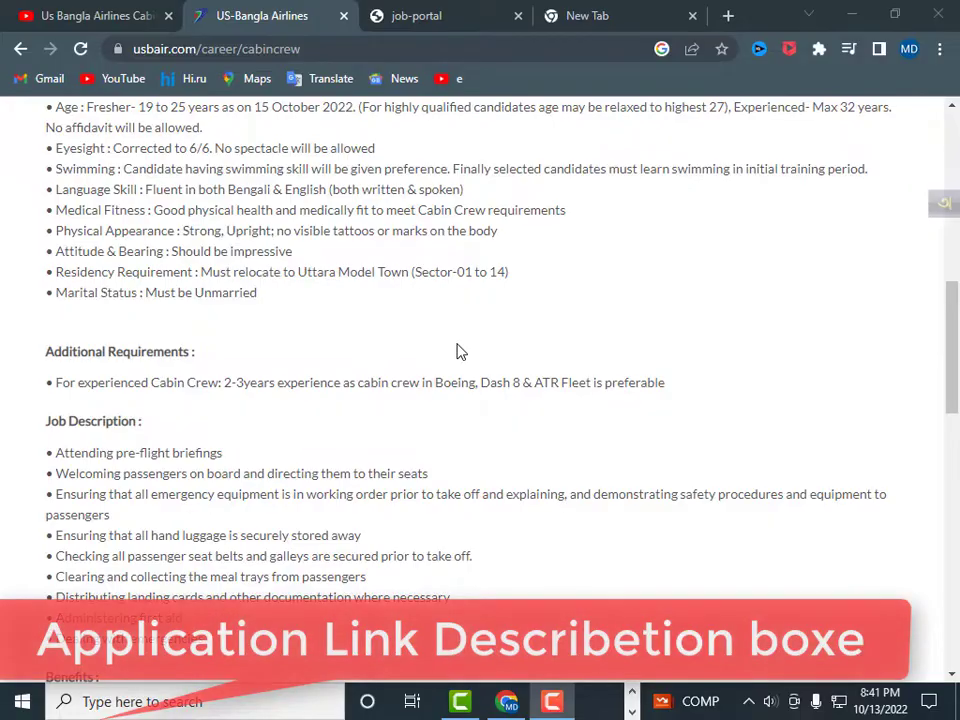
scroll(456, 350, "down", 1)
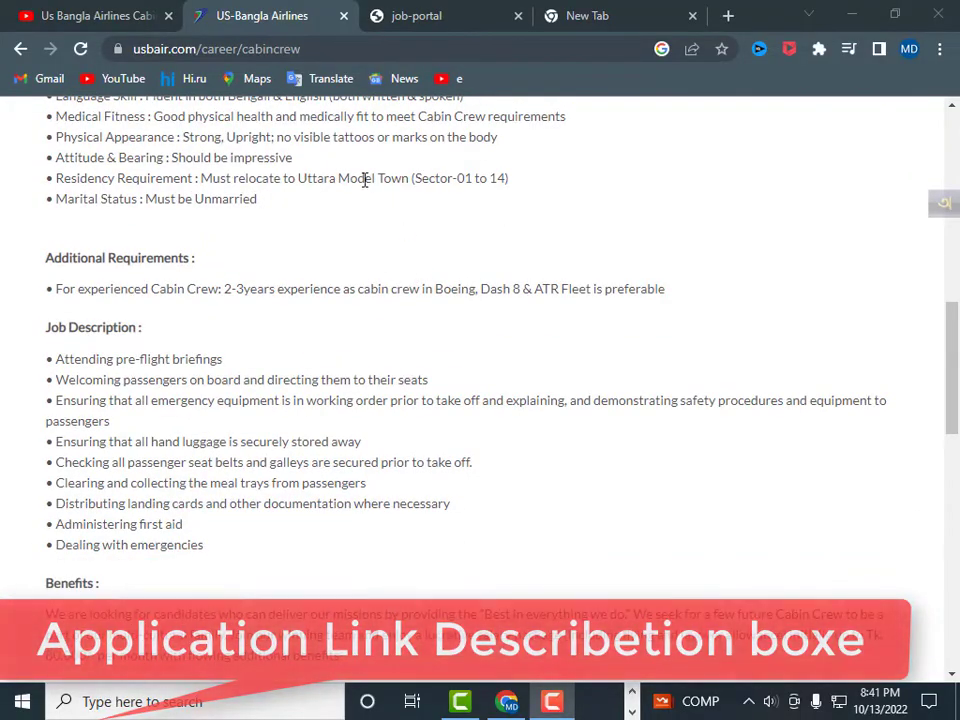
scroll(424, 424, "up", 2)
scroll(838, 360, "down", 6)
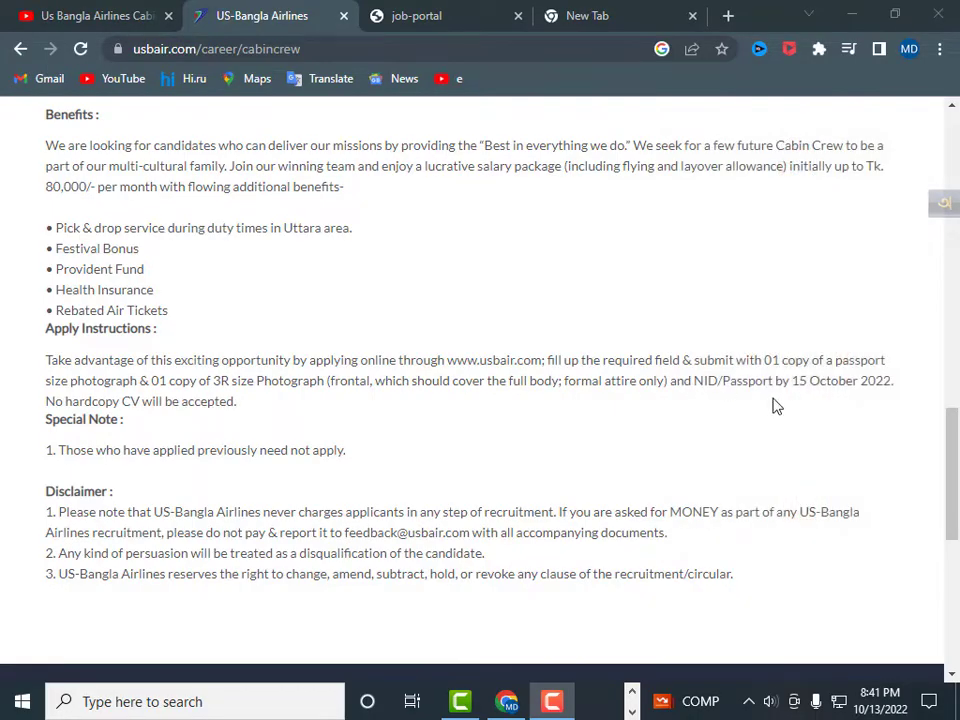
scroll(460, 300, "up", 1)
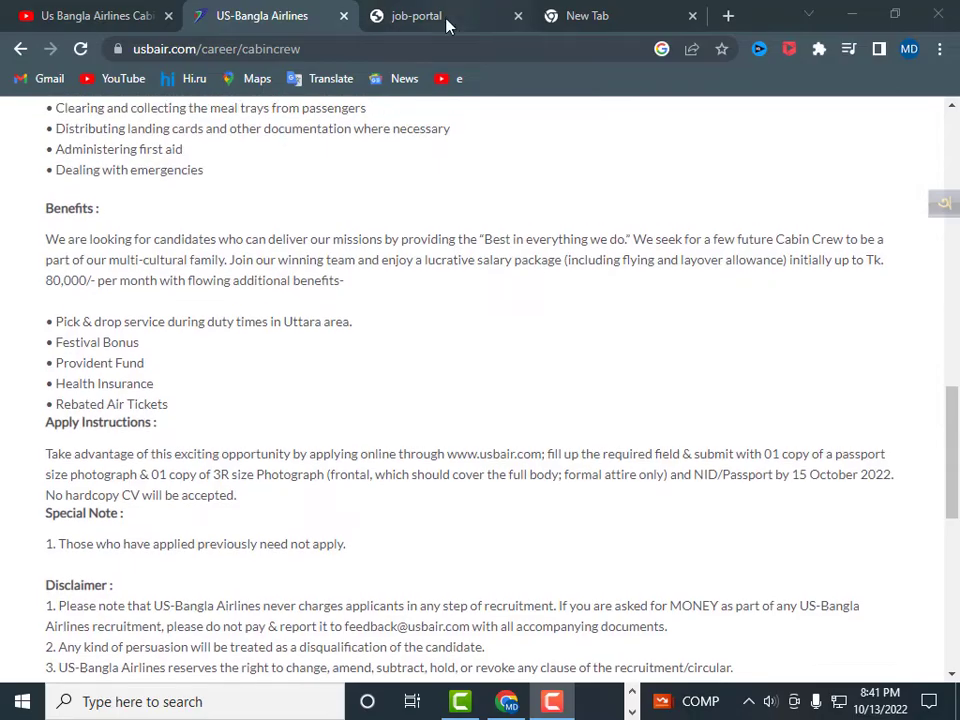
- Return to the application form tab and look over its attachment and personal fields
left_click(420, 15)
scroll(326, 388, "down", 8)
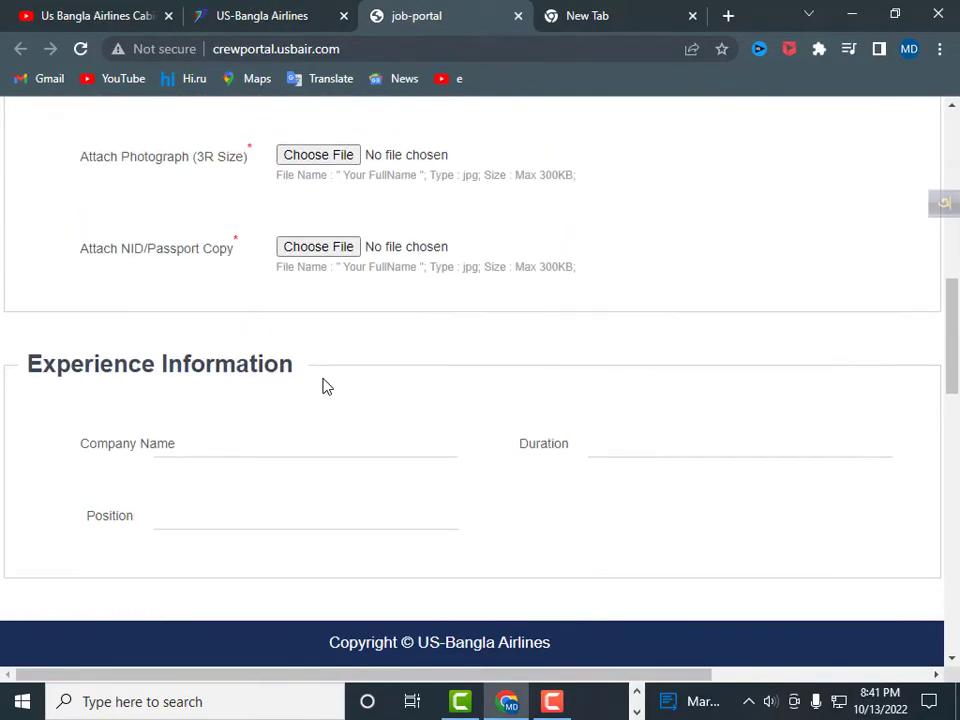
scroll(333, 338, "up", 3)
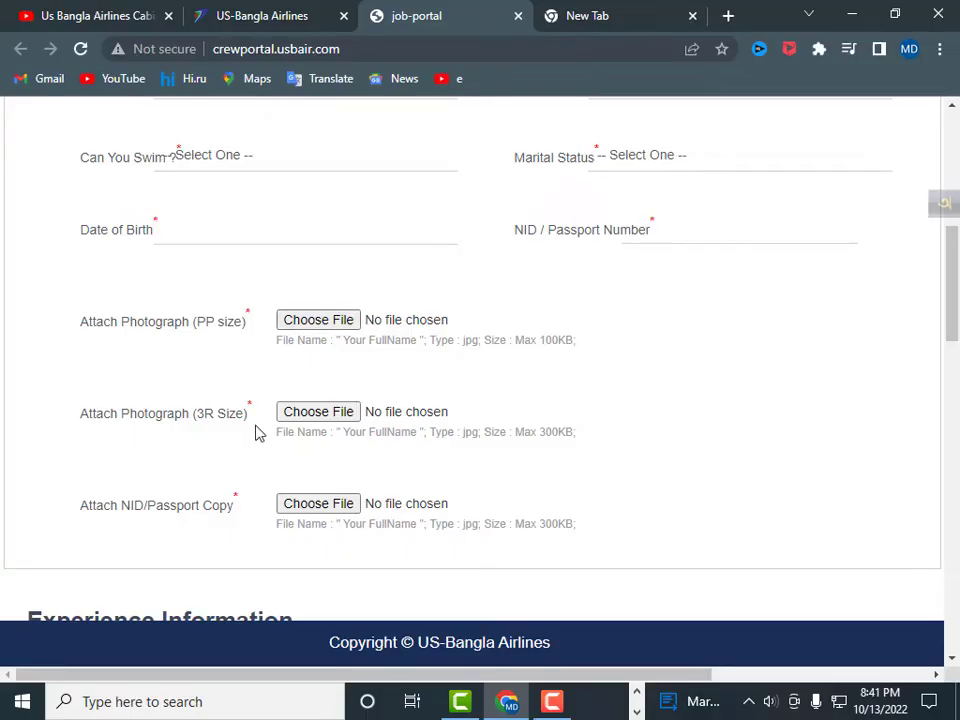
scroll(148, 496, "down", 2)
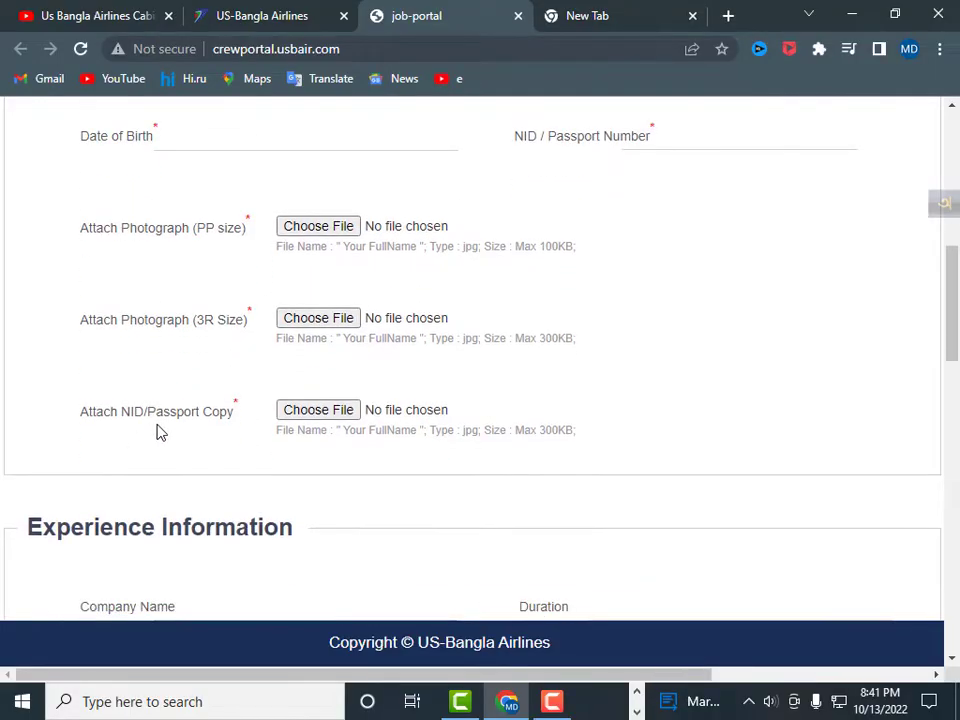
scroll(360, 407, "up", 2)
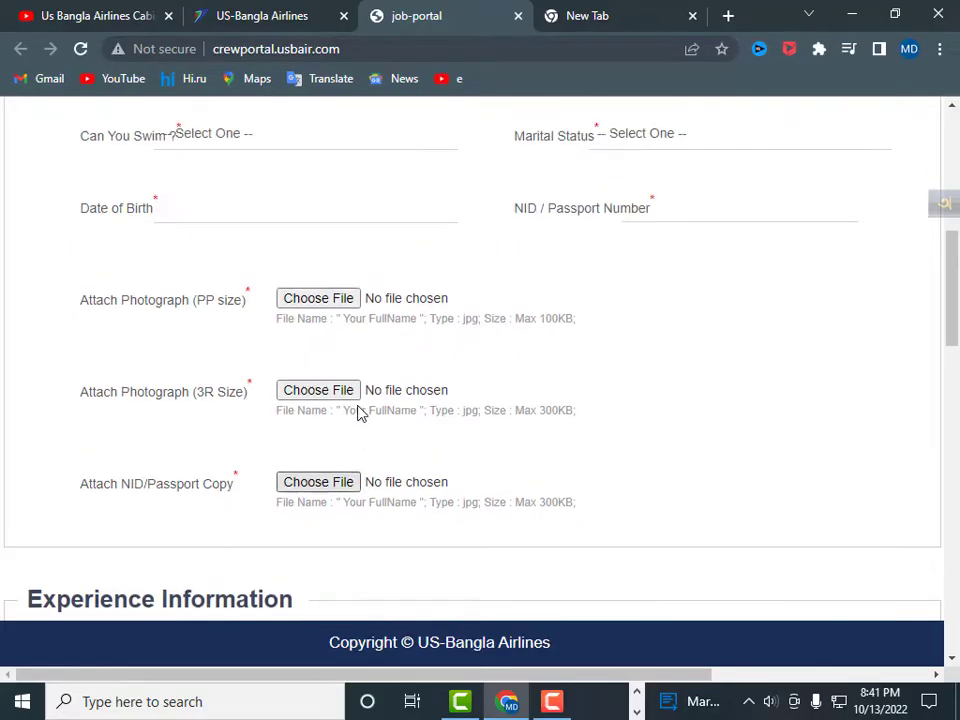
scroll(360, 392, "up", 2)
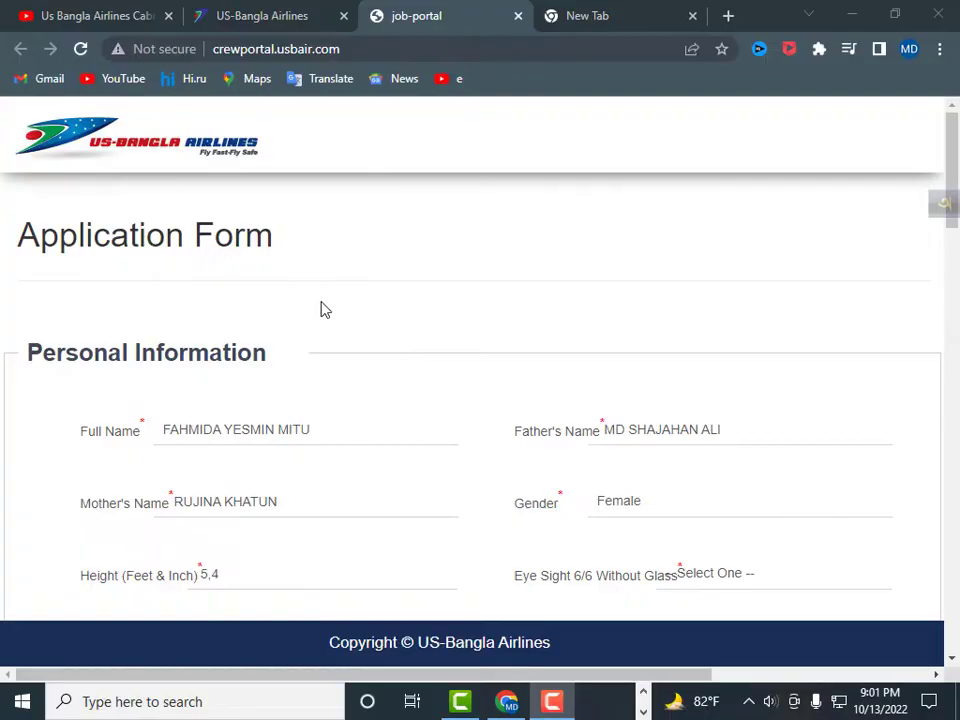
scroll(321, 309, "down", 4)
scroll(321, 309, "up", 4)
left_click(604, 15)
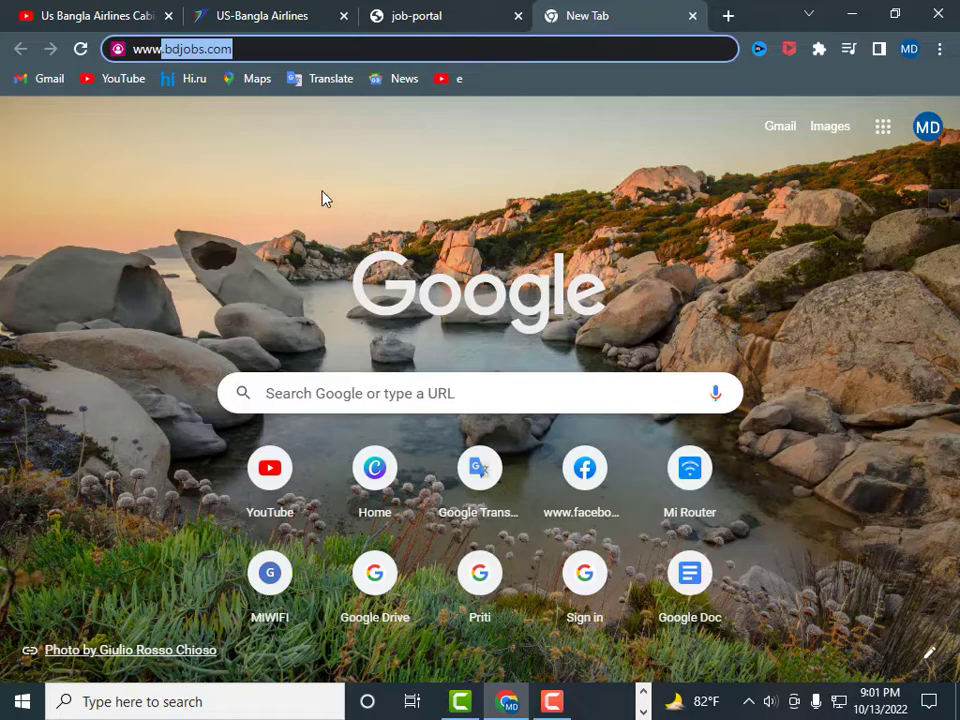
key("BackSpace")
key("BackSpace")
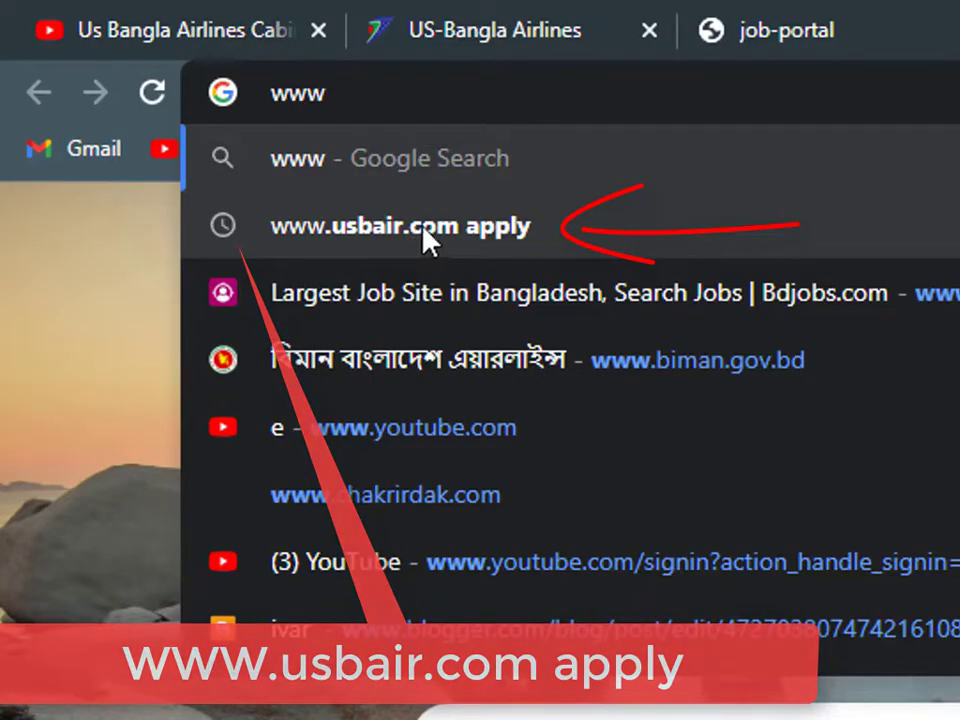
left_click(519, 231)
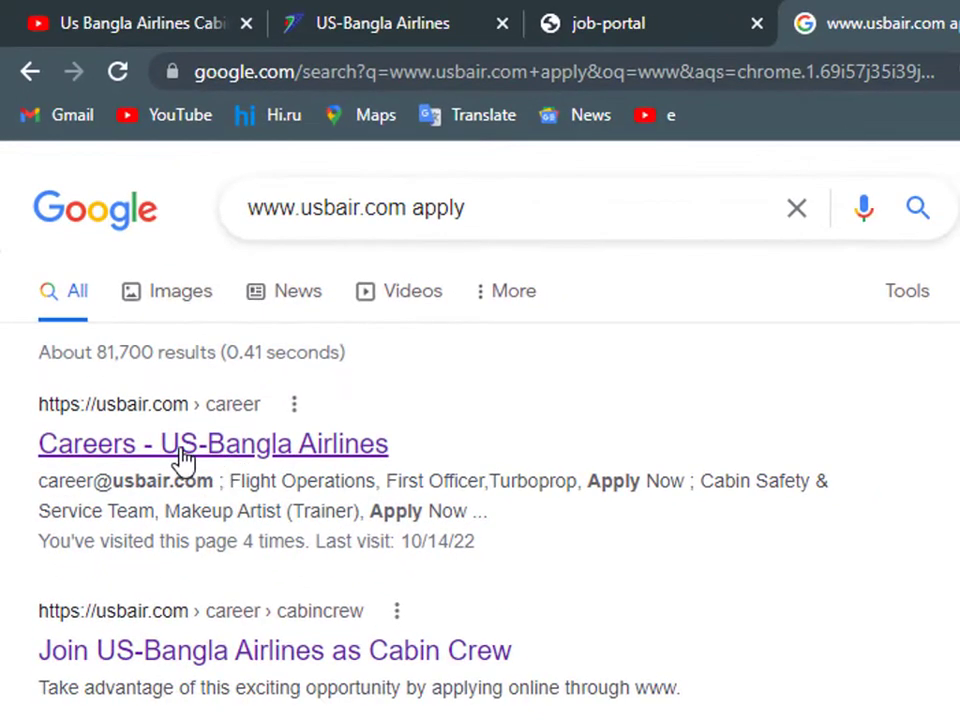
left_click(241, 452)
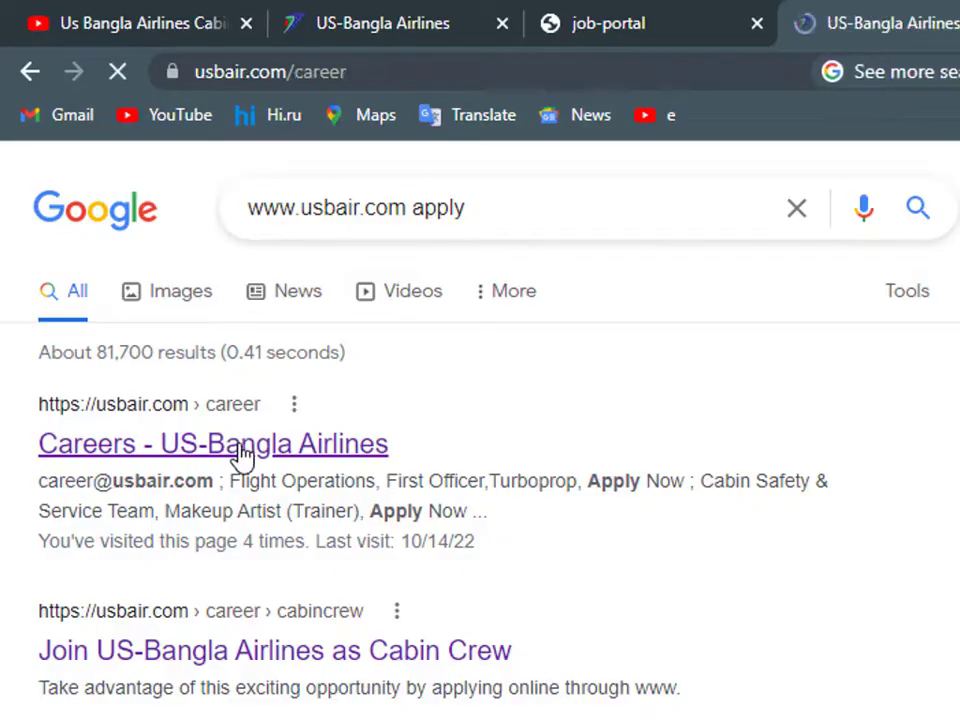
- Open the Cabin Crew job posting and launch its application form with Apply Now
scroll(527, 304, "down", 5)
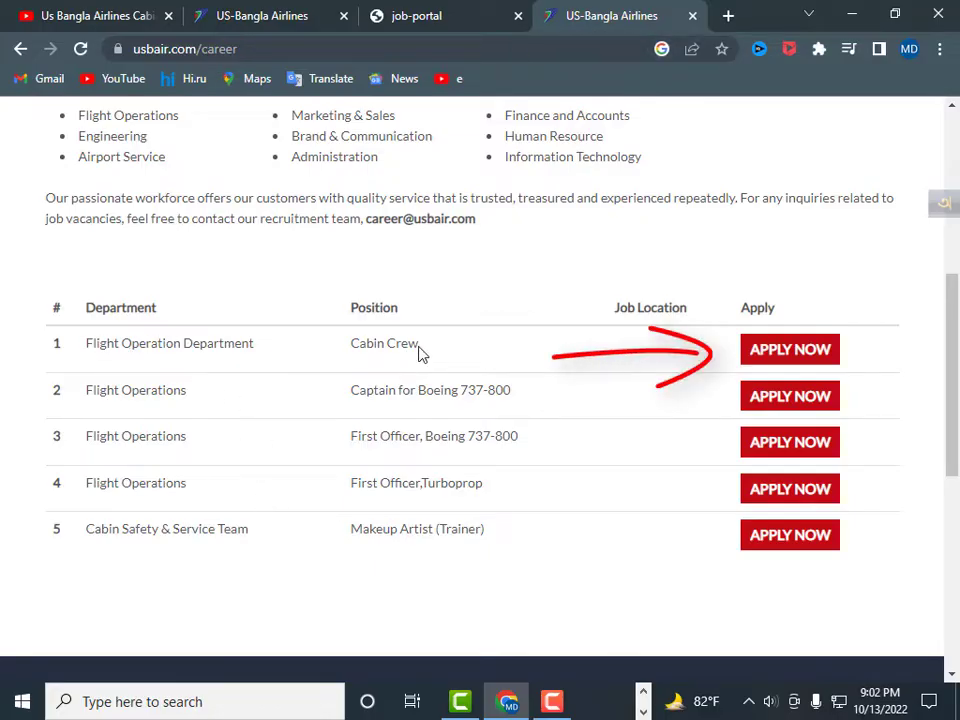
left_click(779, 352)
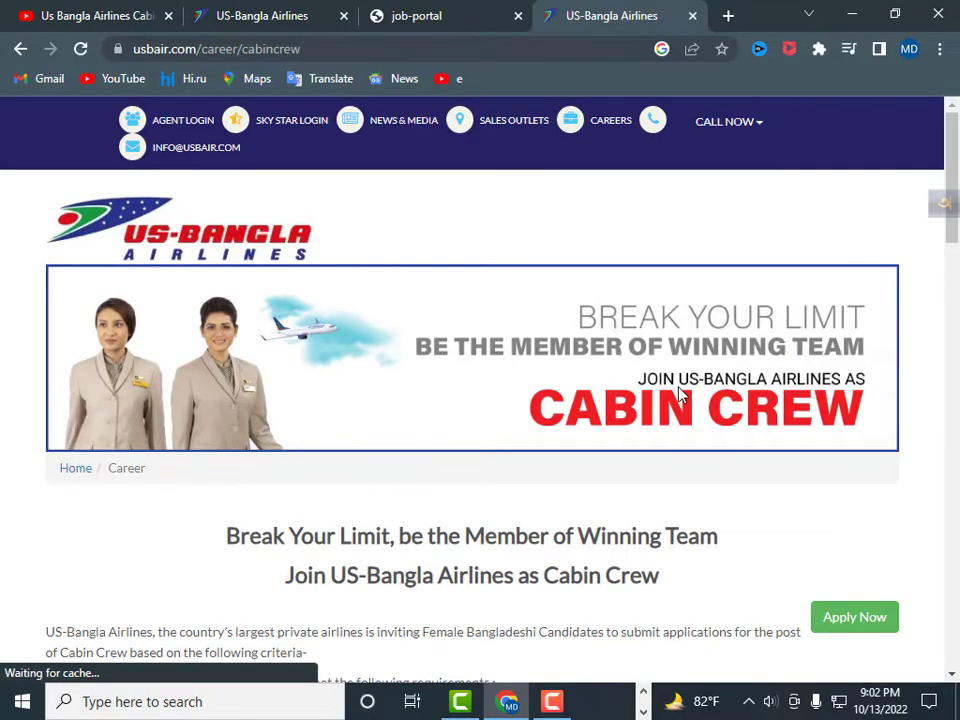
scroll(700, 385, "down", 2)
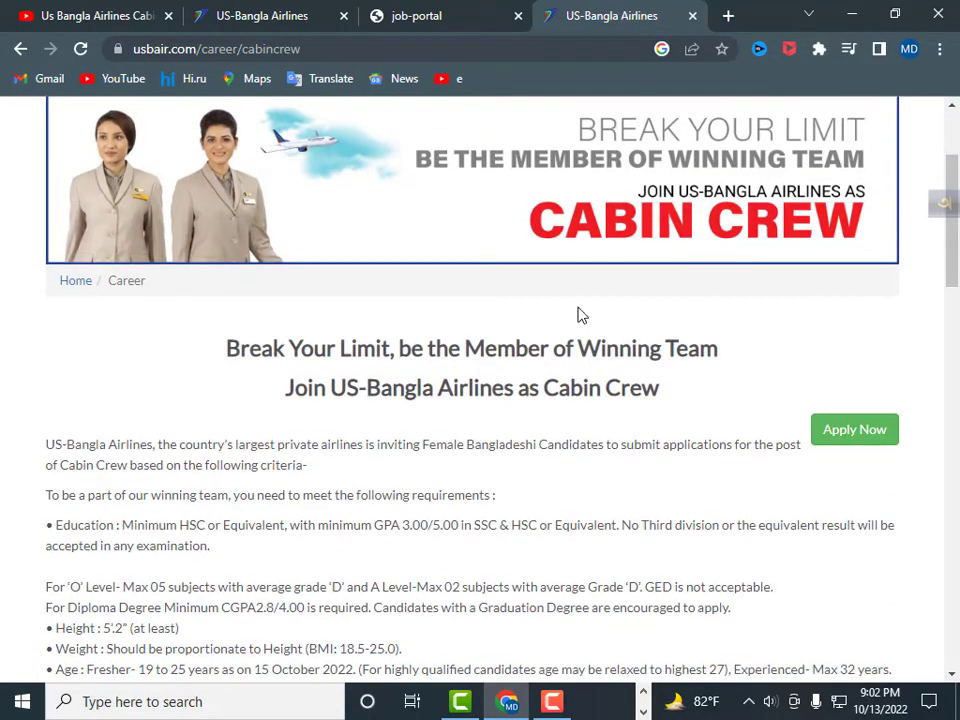
scroll(615, 306, "up", 2)
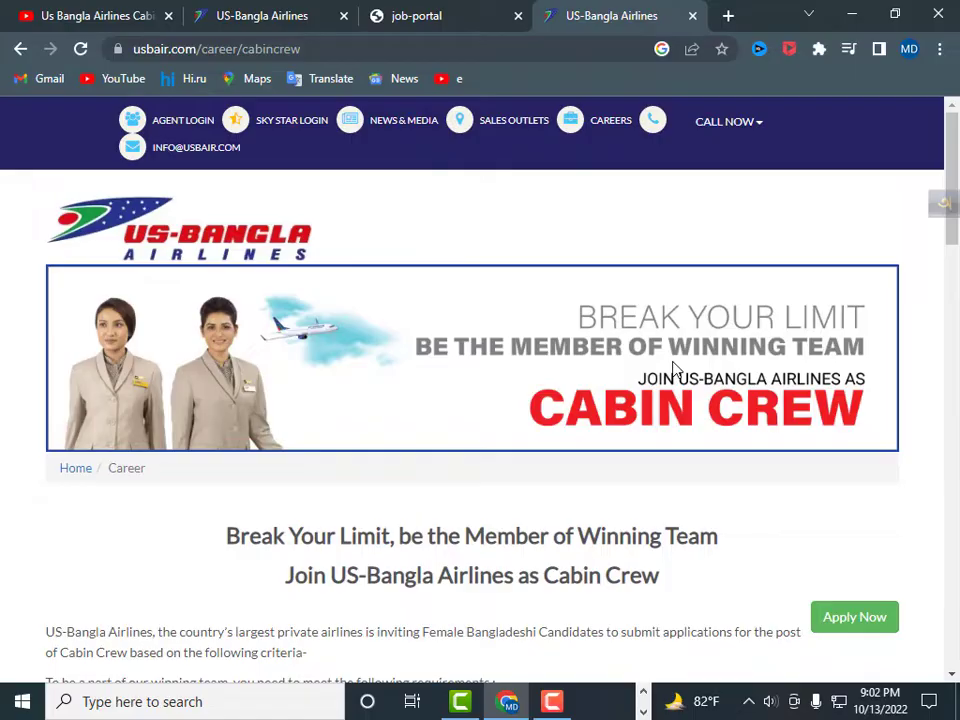
scroll(835, 405, "down", 2)
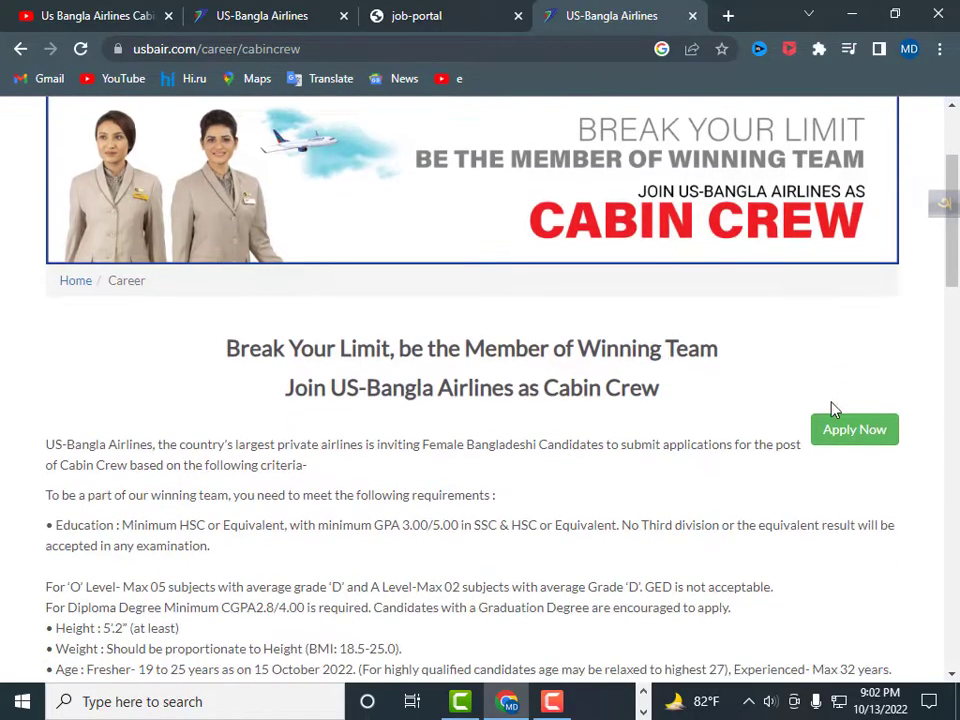
left_click(847, 442)
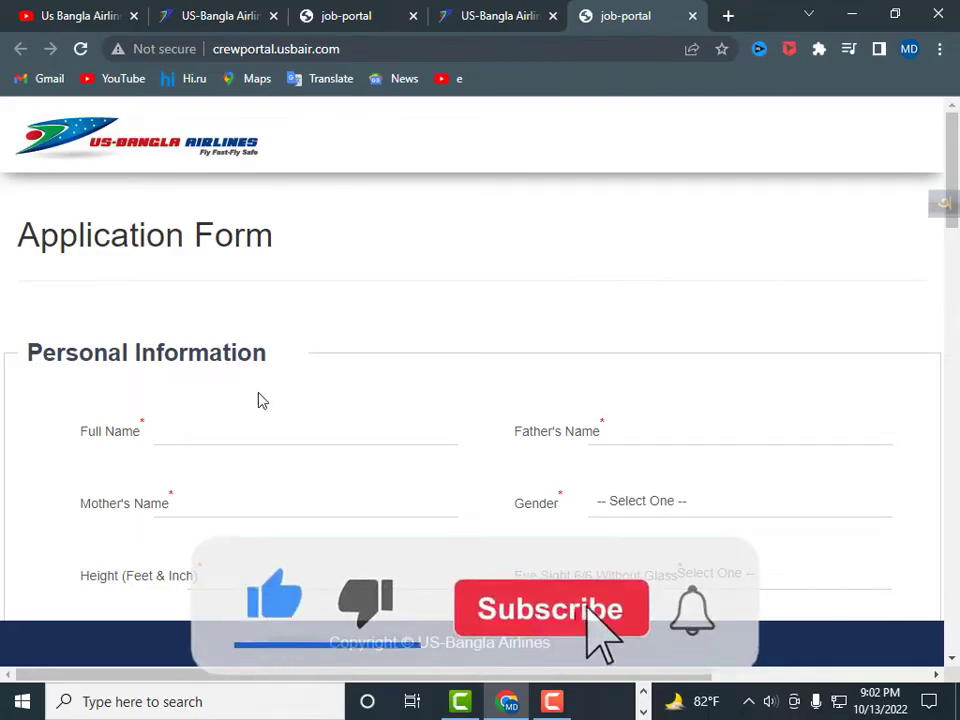
scroll(259, 397, "down", 2)
scroll(261, 393, "down", 2)
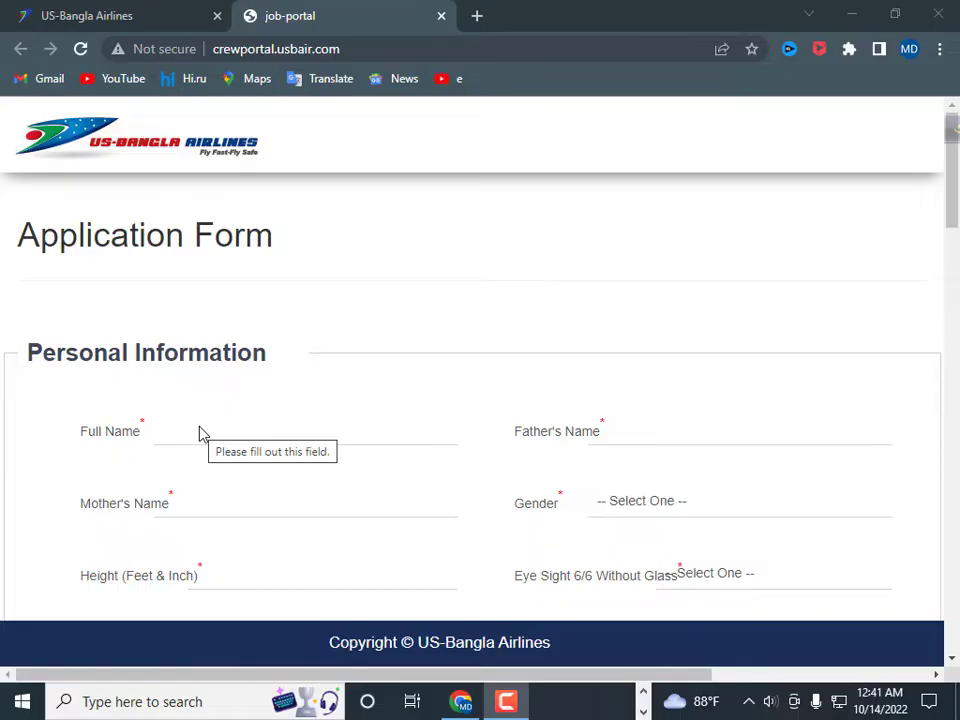
scroll(200, 430, "down", 2)
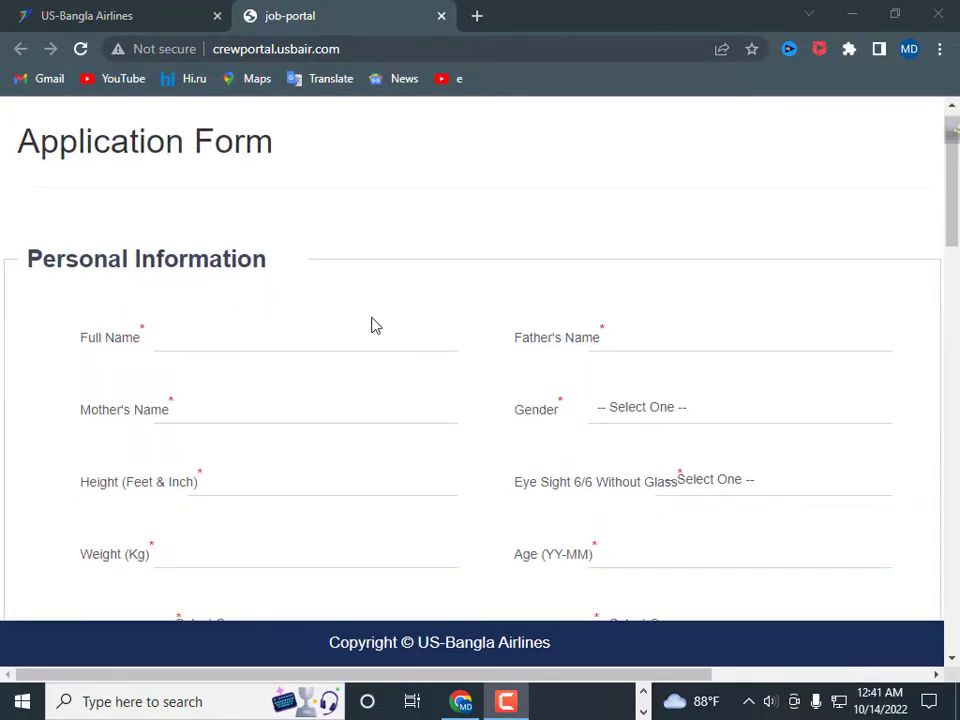
scroll(369, 323, "down", 6)
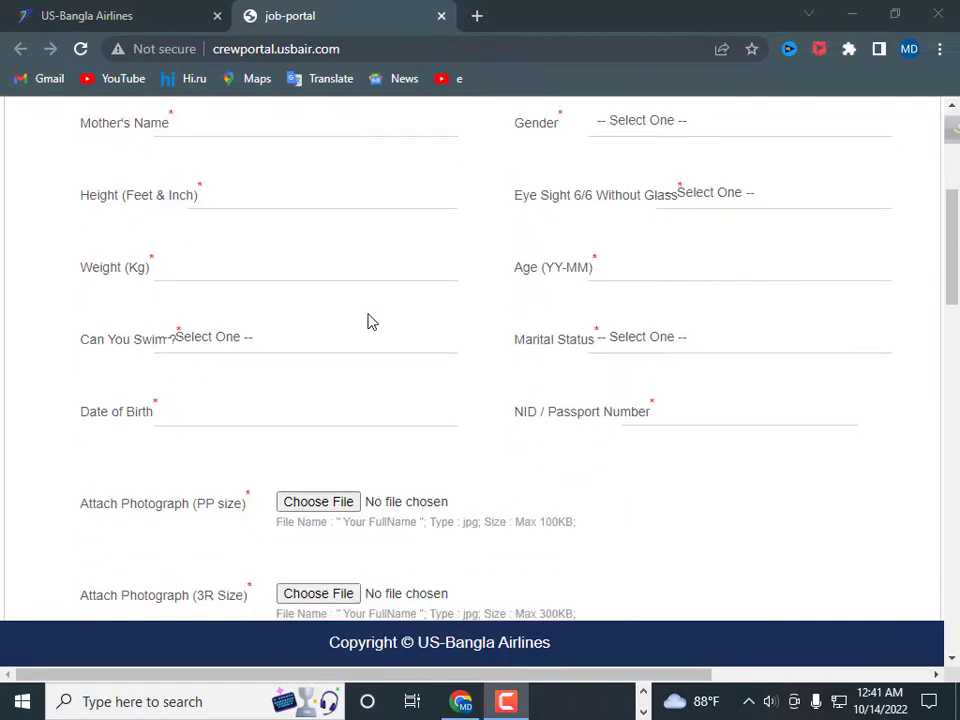
scroll(369, 320, "down", 12)
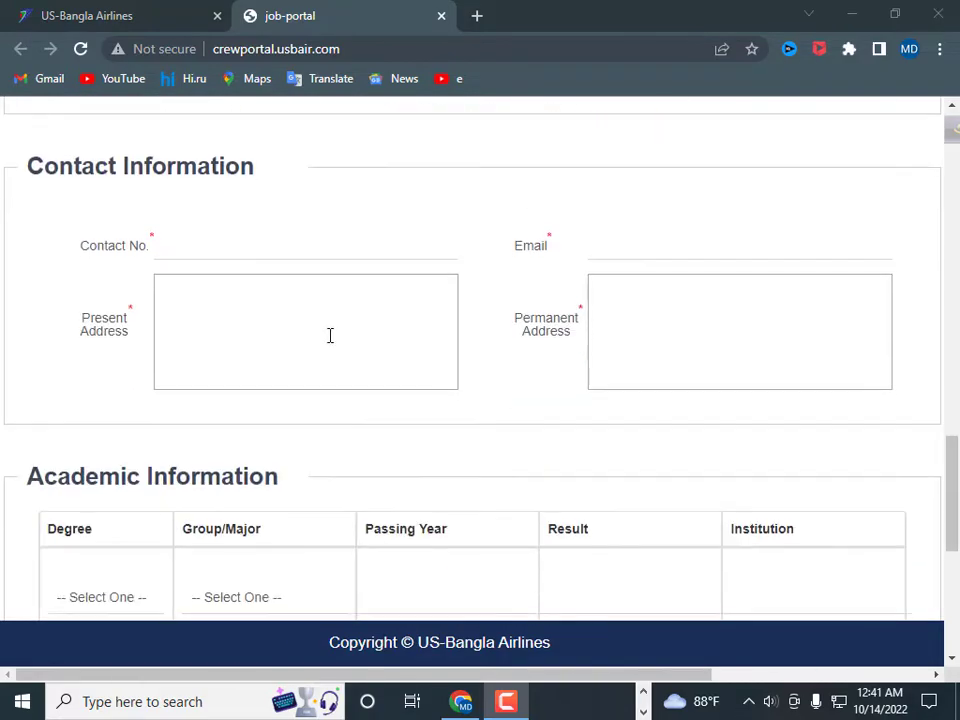
scroll(250, 422, "up", 10)
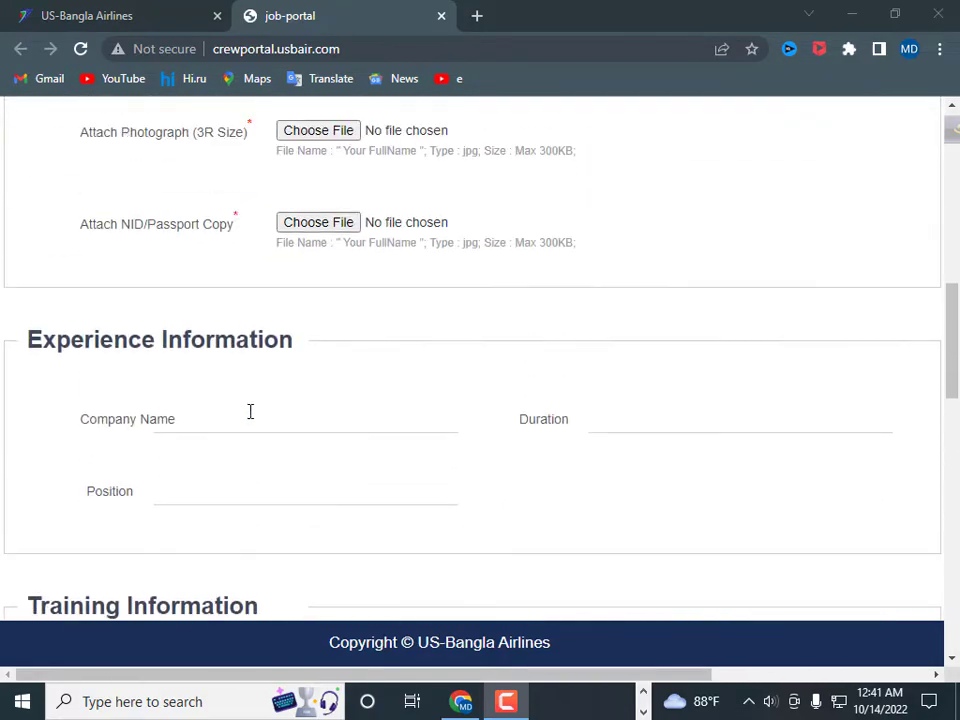
scroll(247, 411, "up", 8)
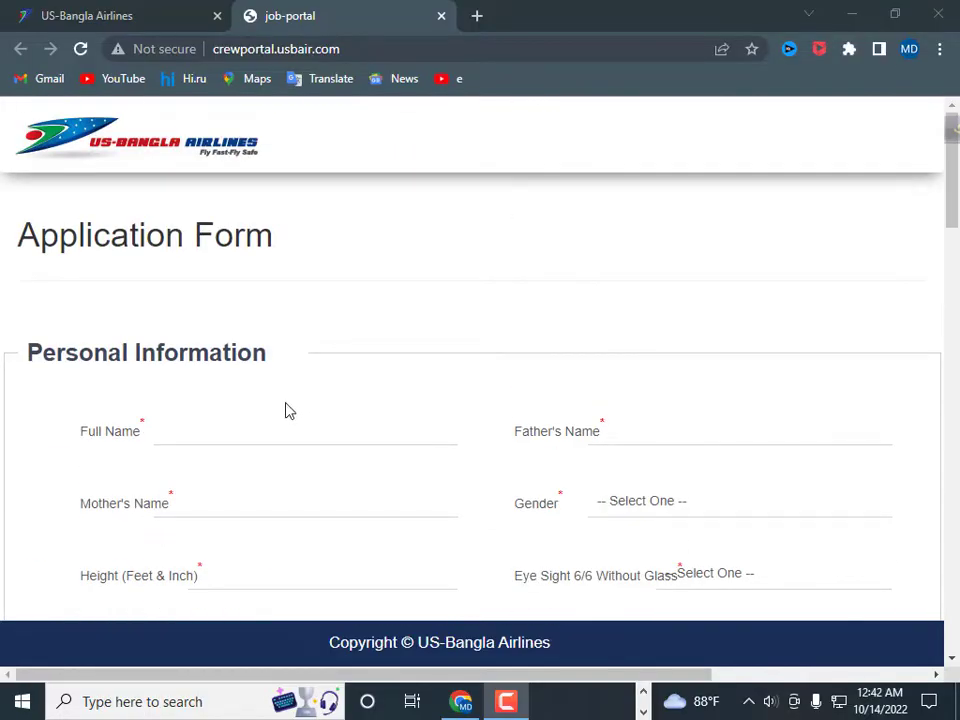
left_click(171, 432)
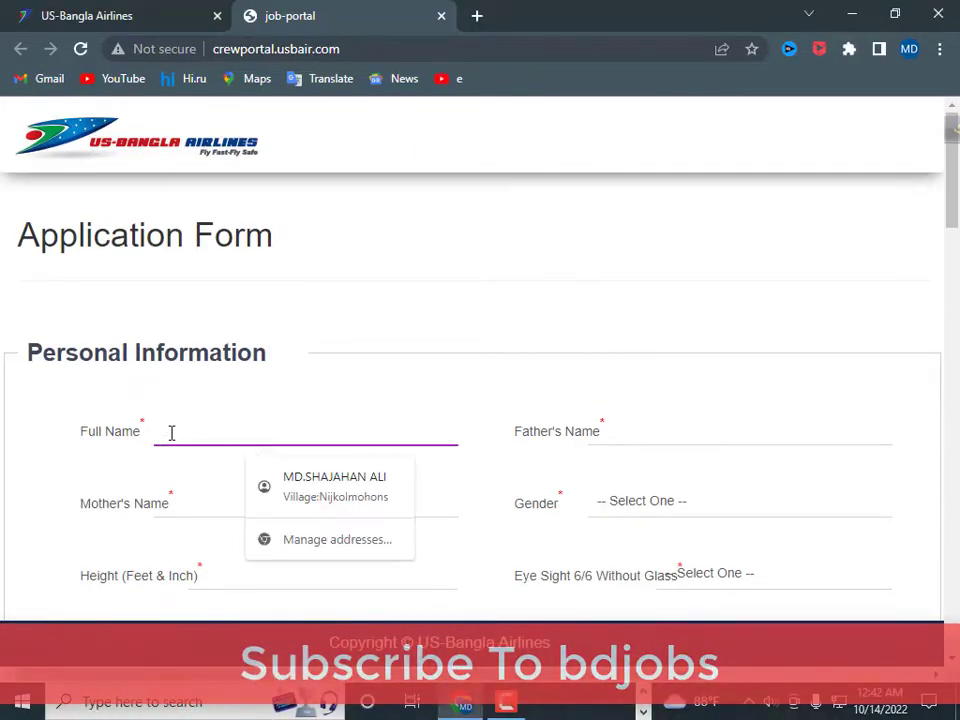
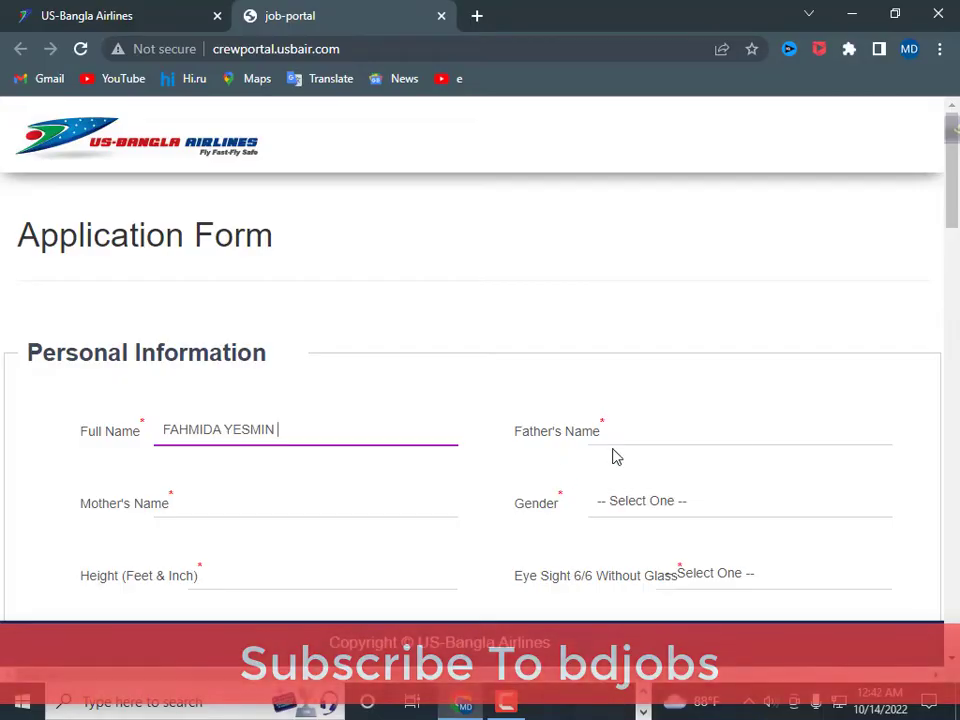
- Enter the applicant's full name, father's name and mother's name
left_click(660, 438)
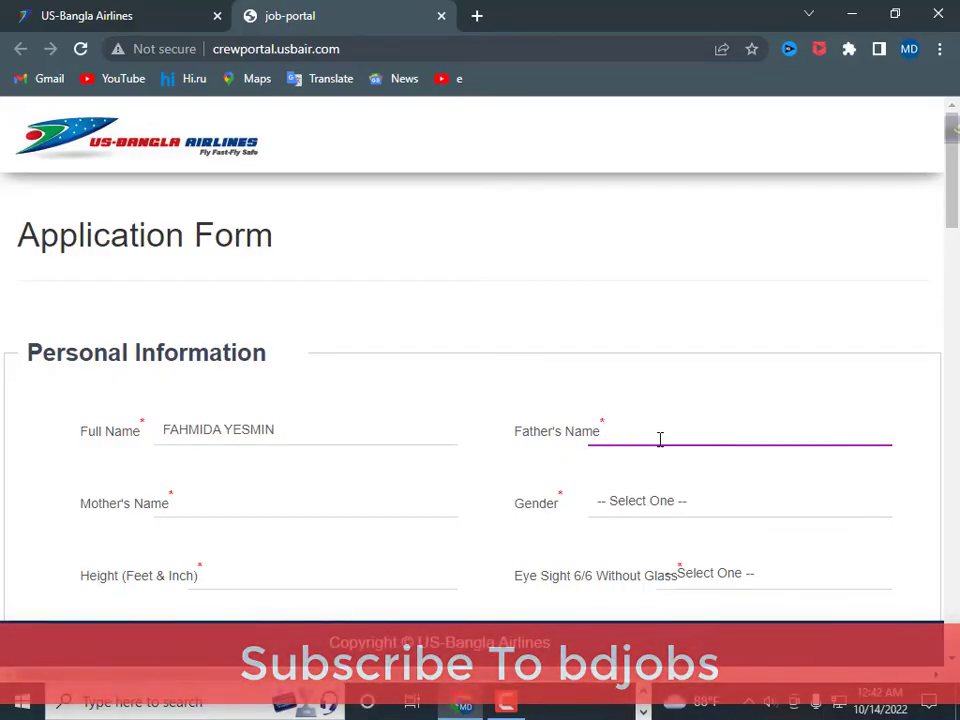
left_click(195, 506)
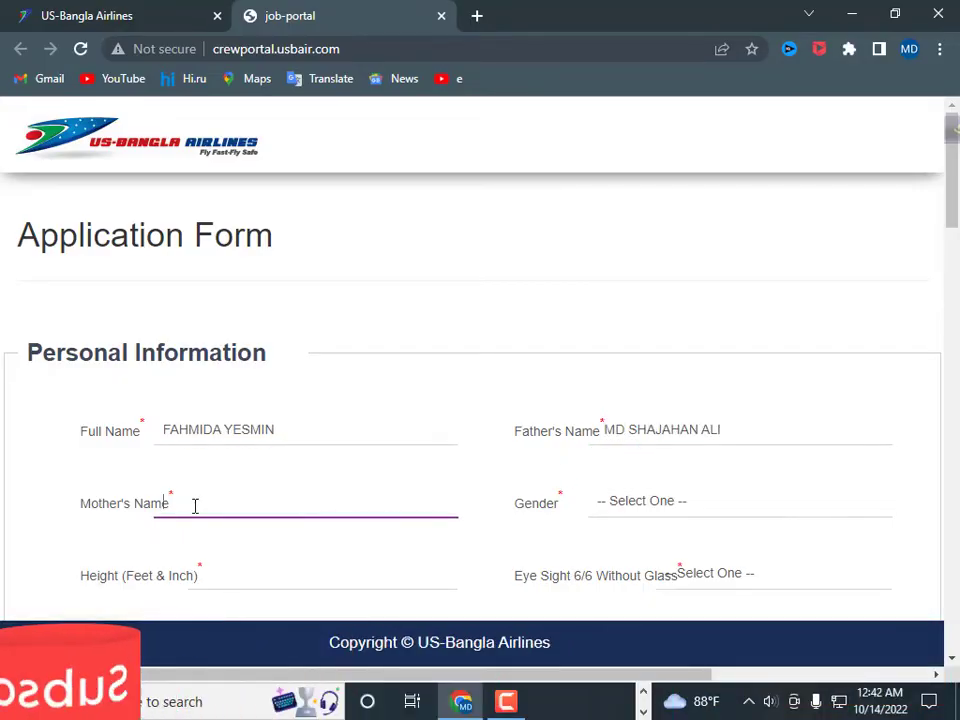
- Set Gender to Female
left_click(595, 508)
left_click(645, 510)
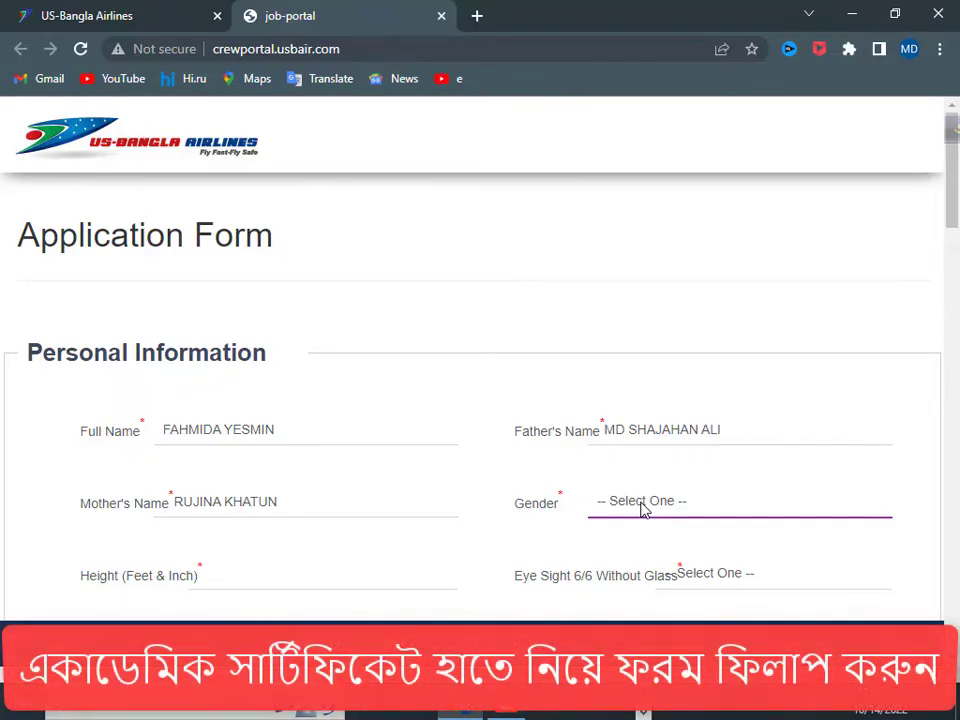
left_click(643, 509)
left_click(617, 545)
scroll(560, 507, "down", 1)
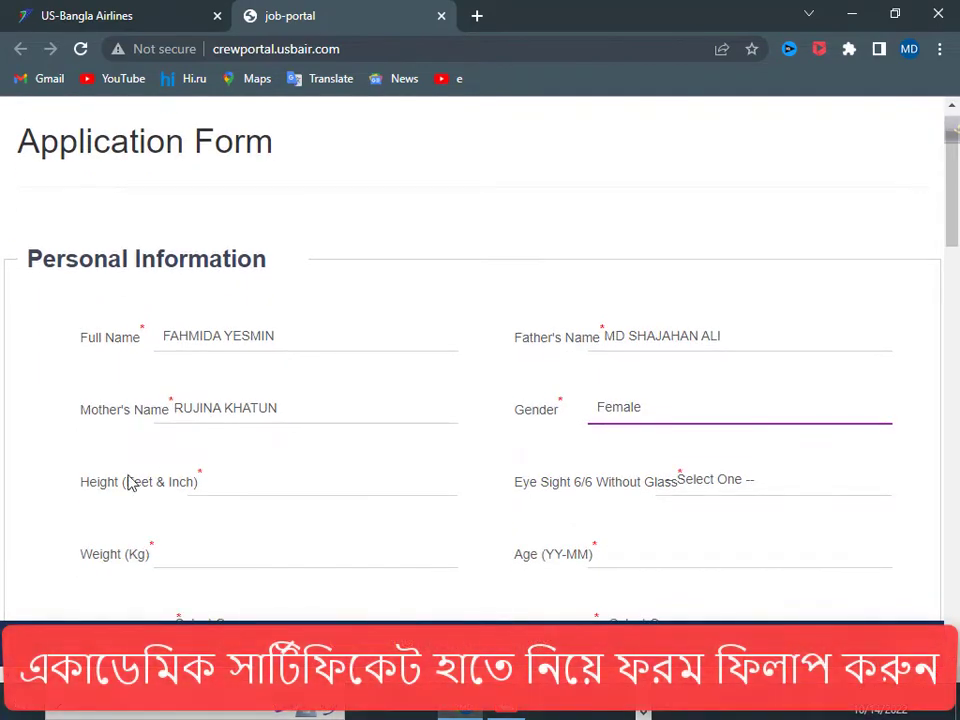
scroll(166, 270, "down", 2)
- Enter height 5.4, eyesight Yes, weight 52 and age 20
left_click(223, 300)
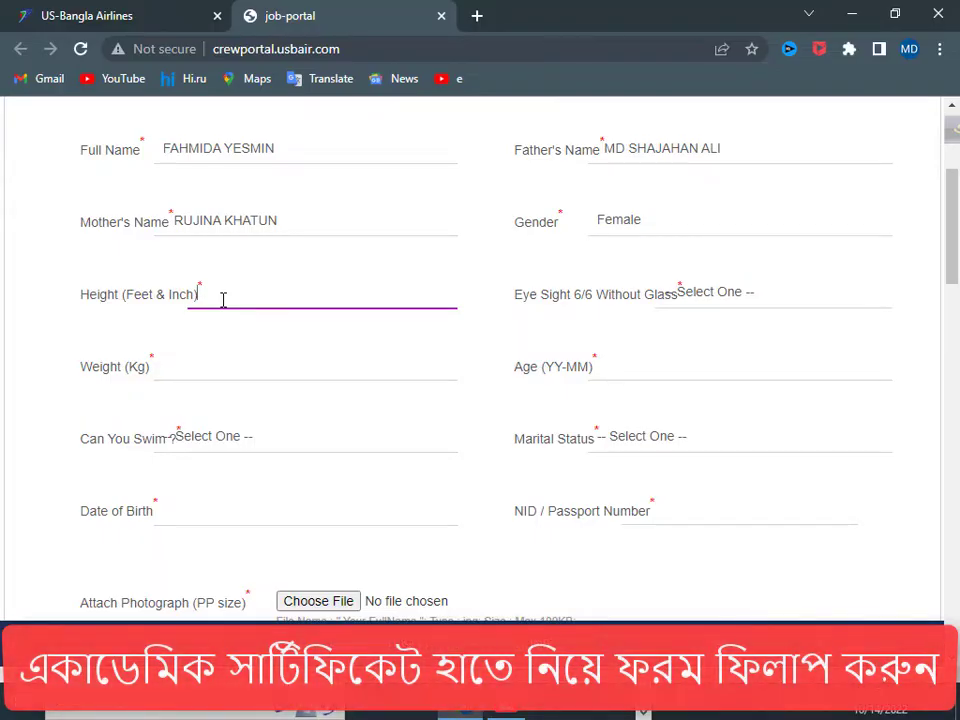
type("5.4")
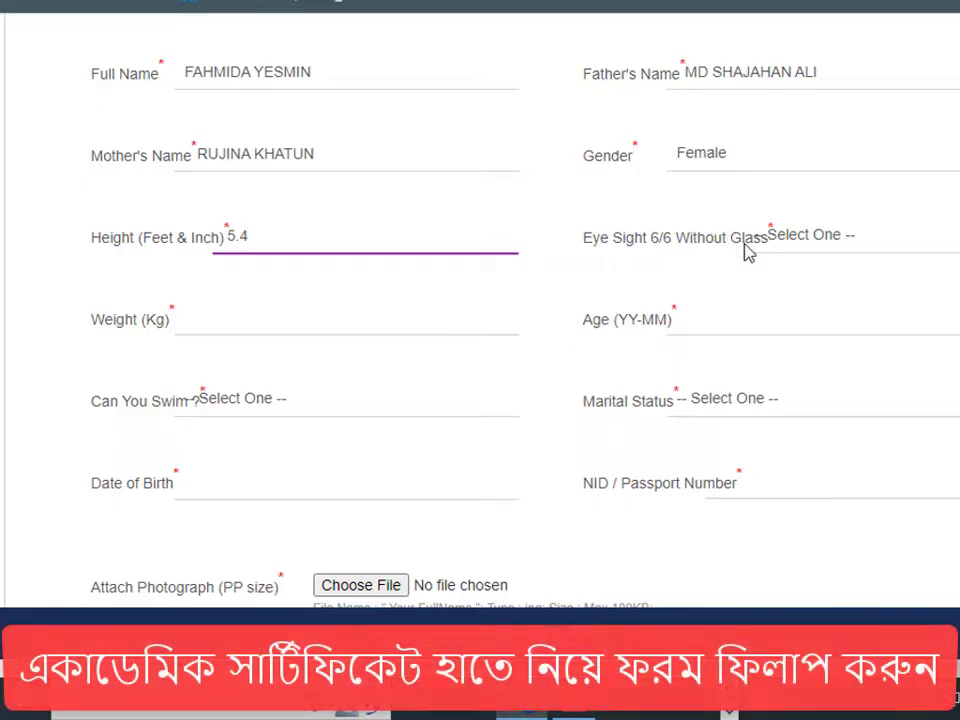
left_click(840, 244)
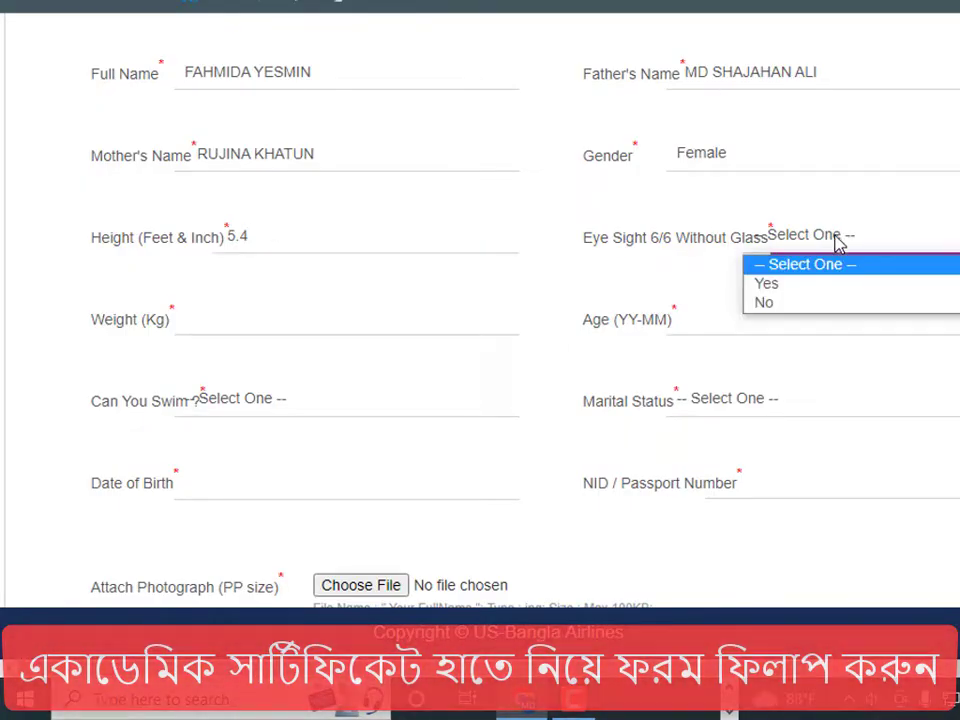
left_click(792, 287)
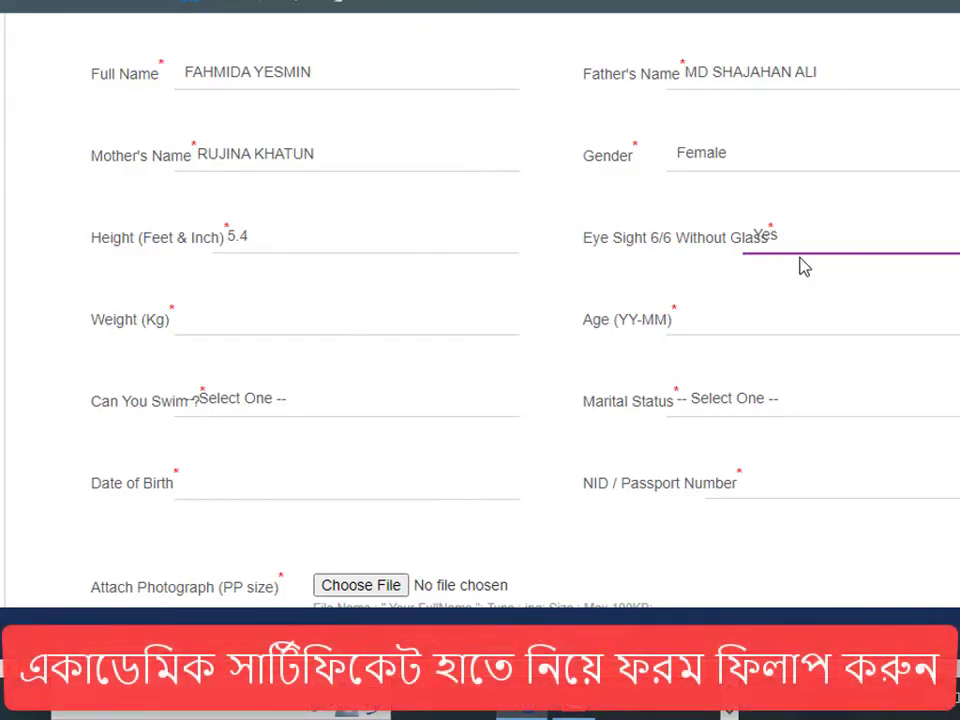
left_click(186, 319)
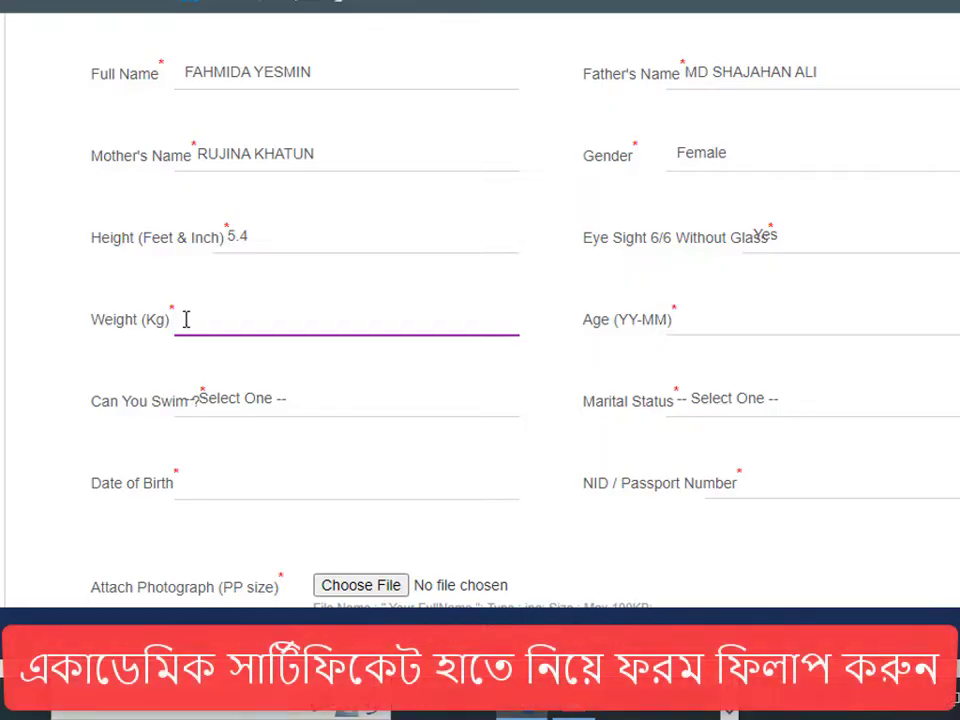
left_click(694, 320)
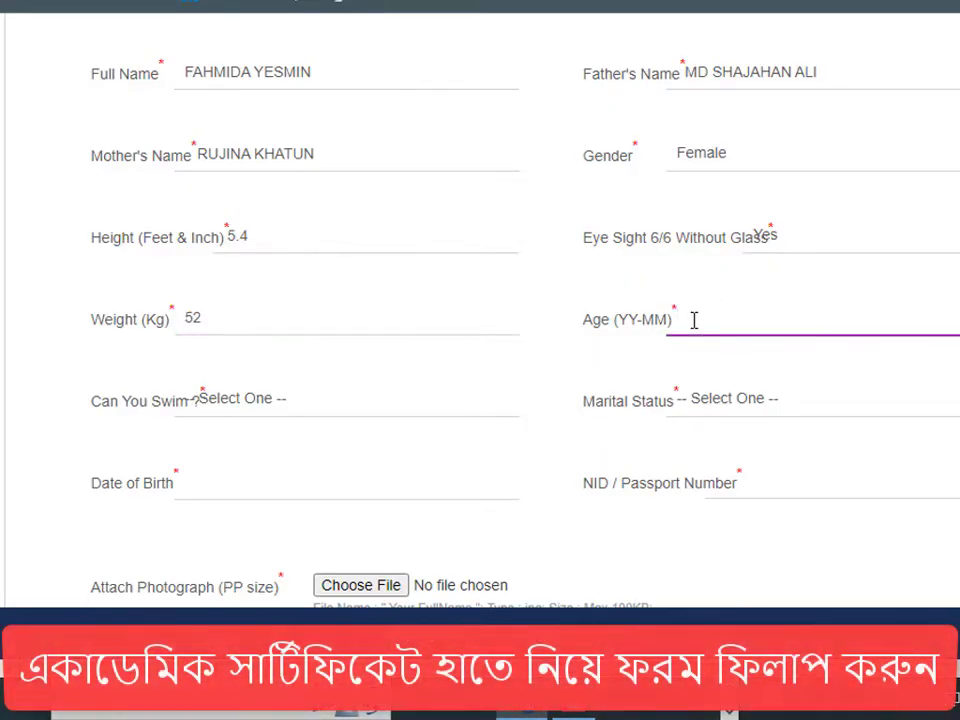
type("20")
scroll(225, 306, "down", 1)
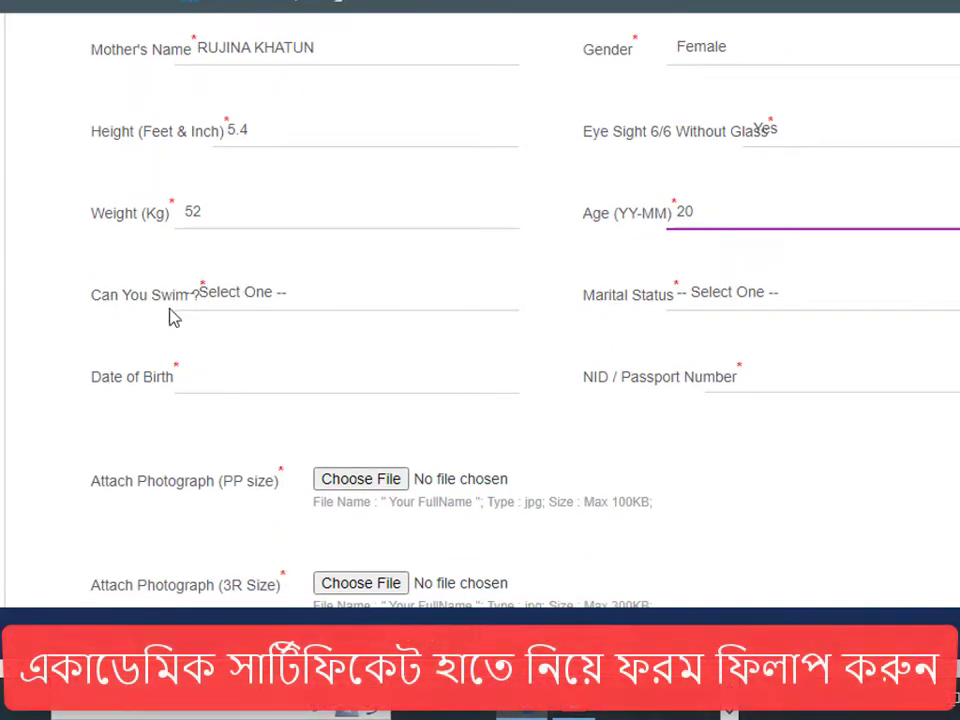
- Answer Yes to Can You Swim and set Marital Status to Unmarried
left_click(258, 298)
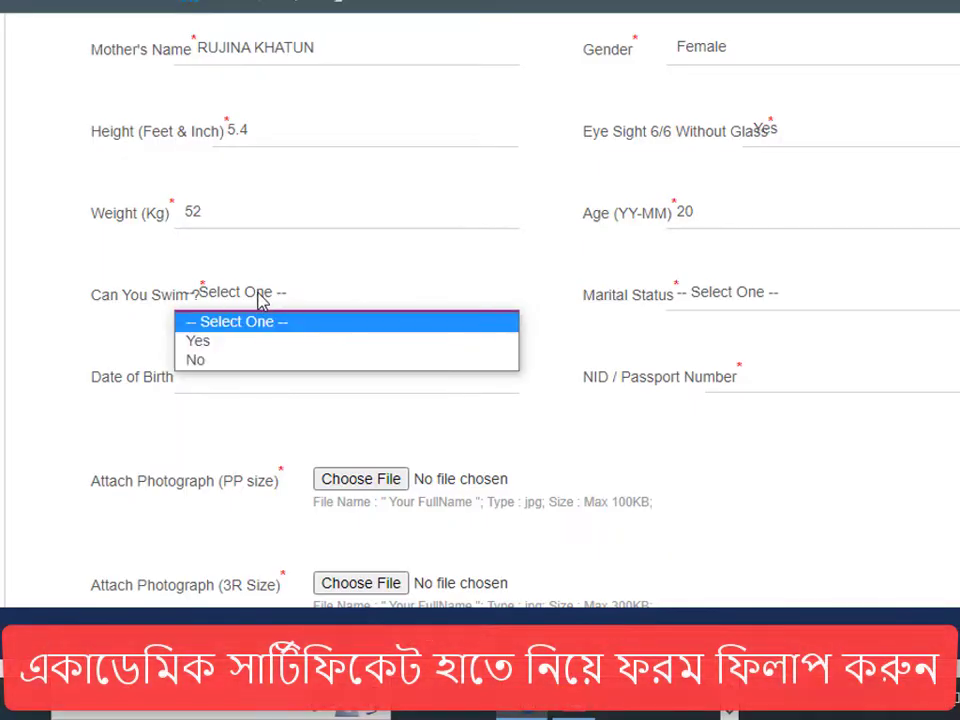
left_click(212, 345)
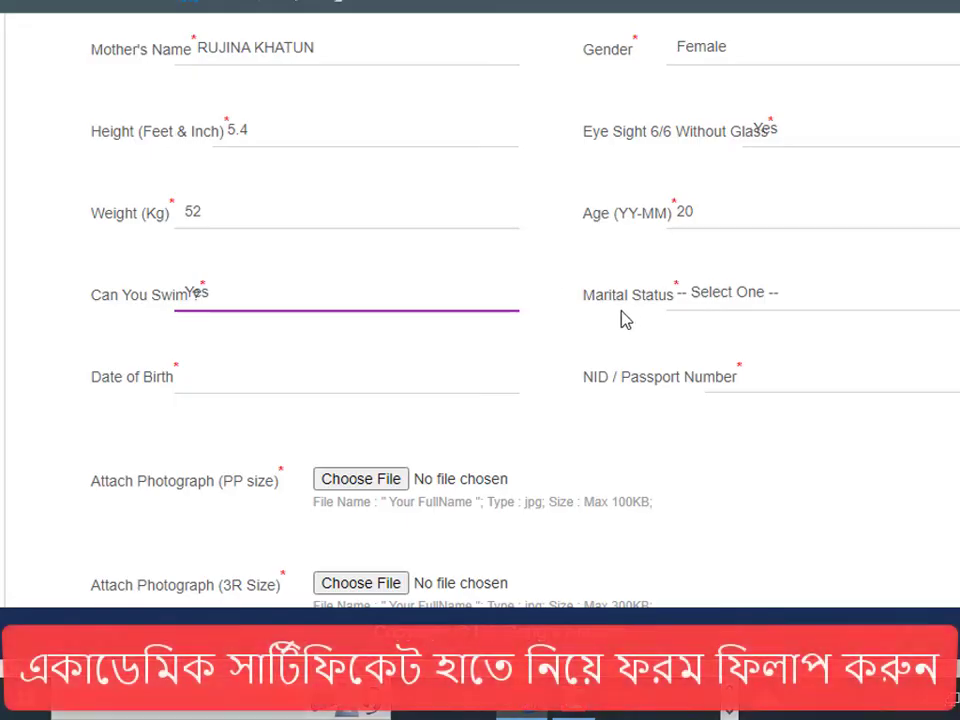
left_click(735, 300)
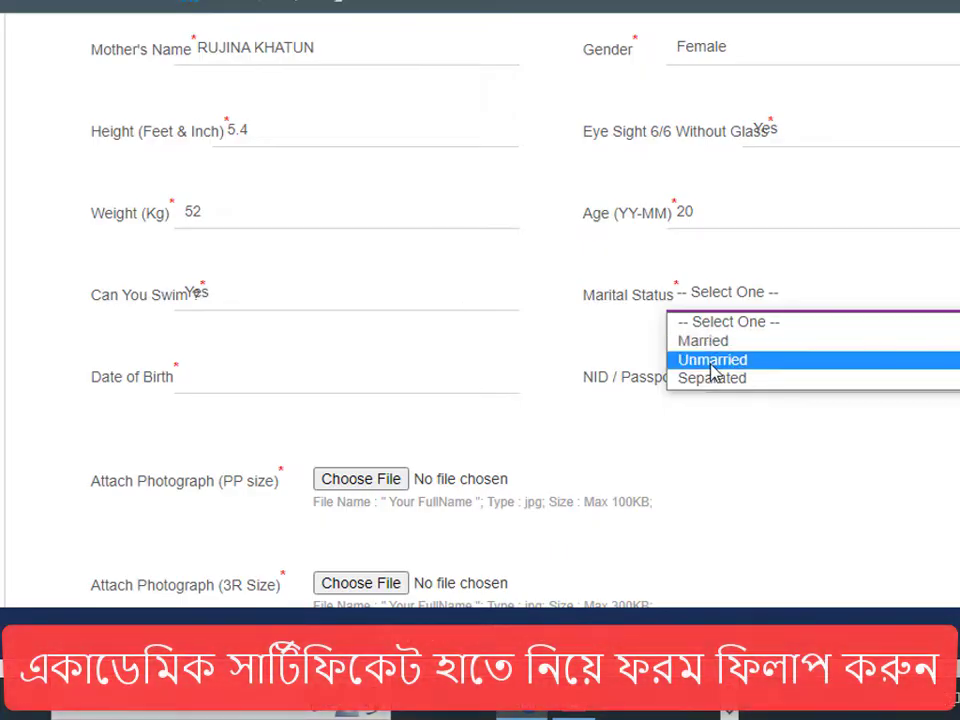
left_click(713, 362)
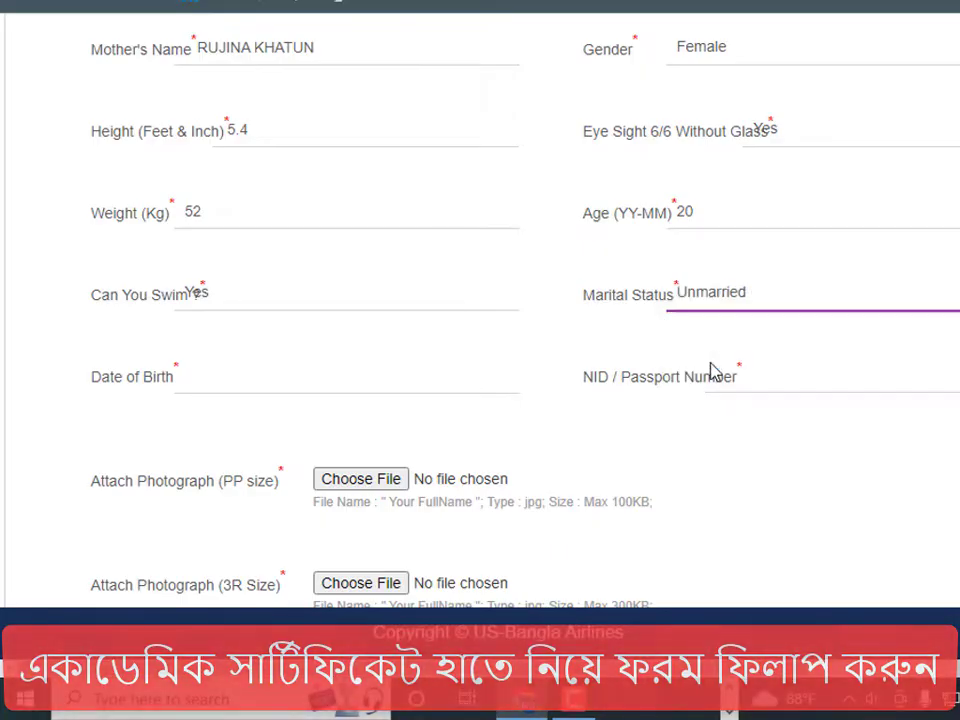
- Enter date of birth 20.04.200 and the applicant's NID / passport number
left_click(215, 378)
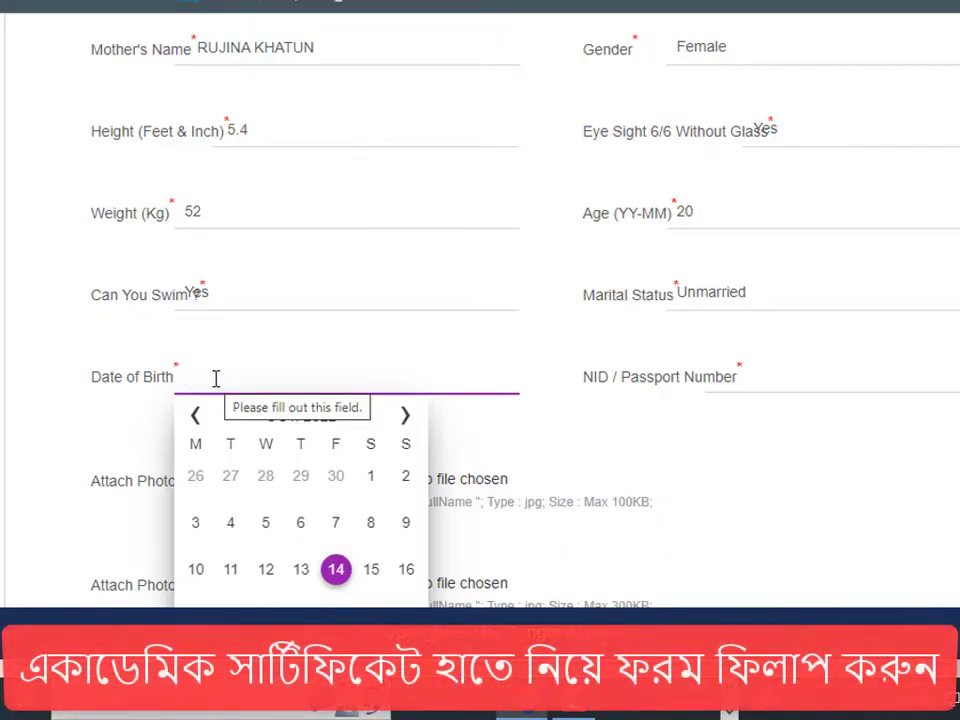
type("20.04.200")
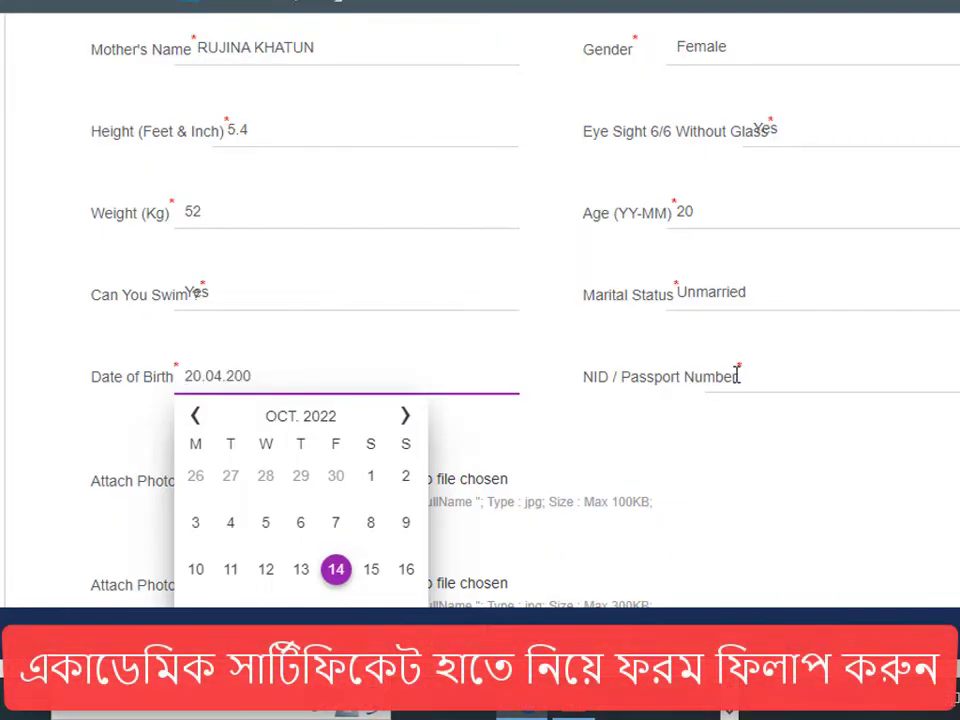
left_click(764, 377)
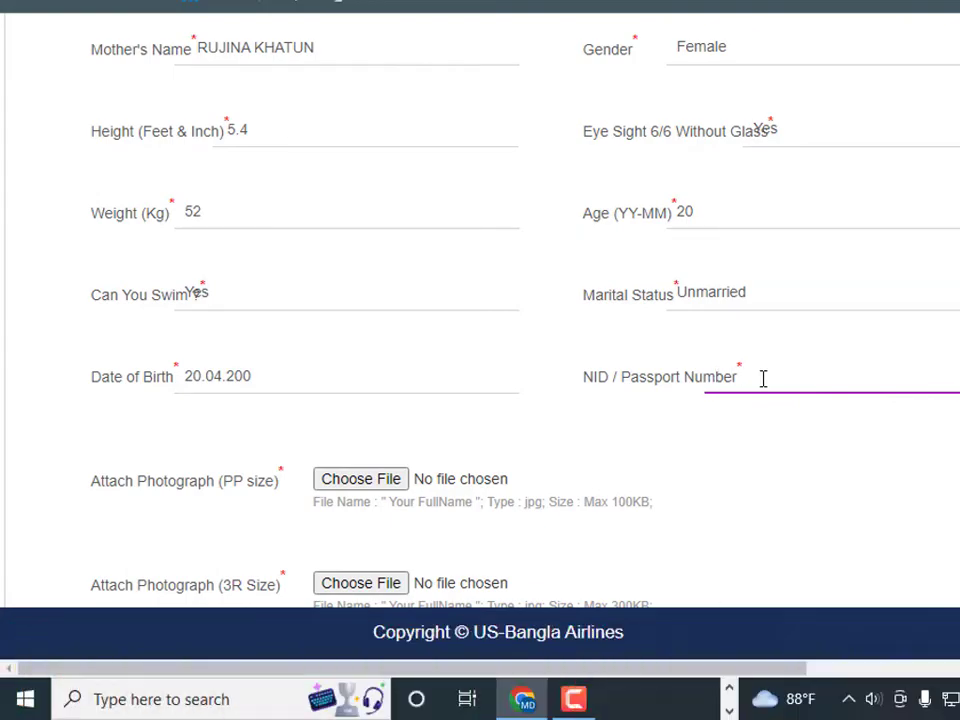
- Scroll down to the attachment rows and start the passport-size photo upload
scroll(430, 318, "down", 1)
scroll(94, 328, "down", 3)
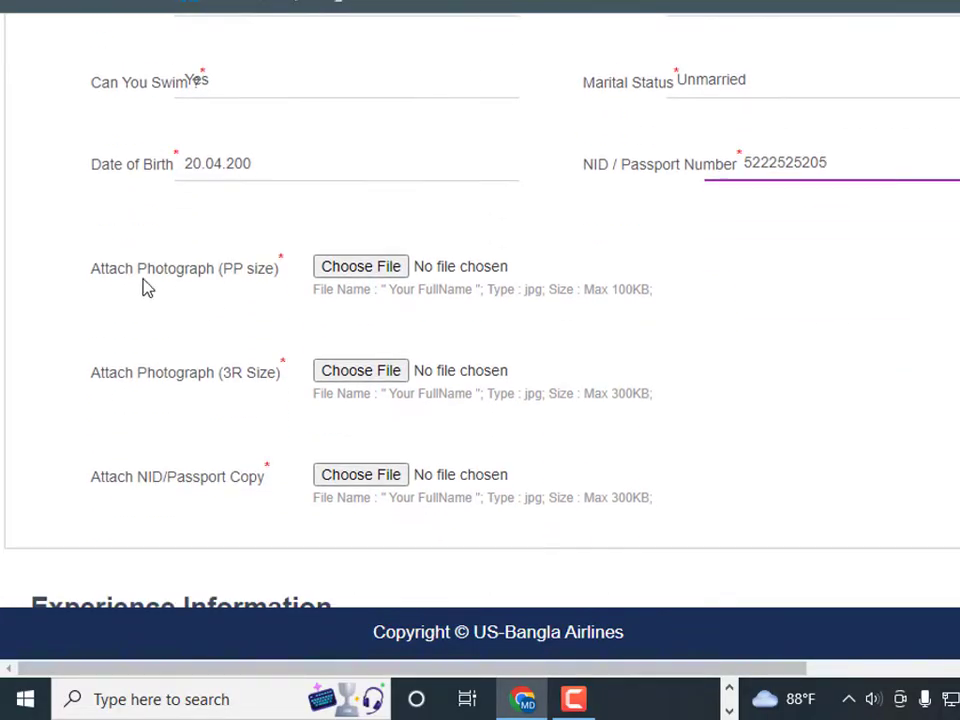
scroll(295, 270, "down", 2)
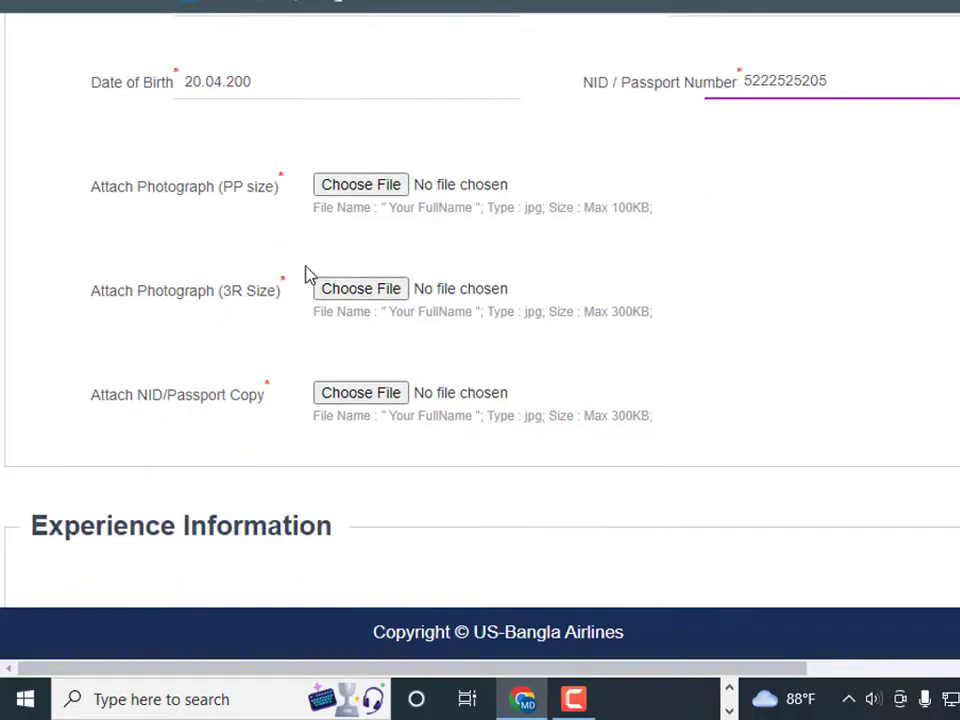
left_click(384, 172)
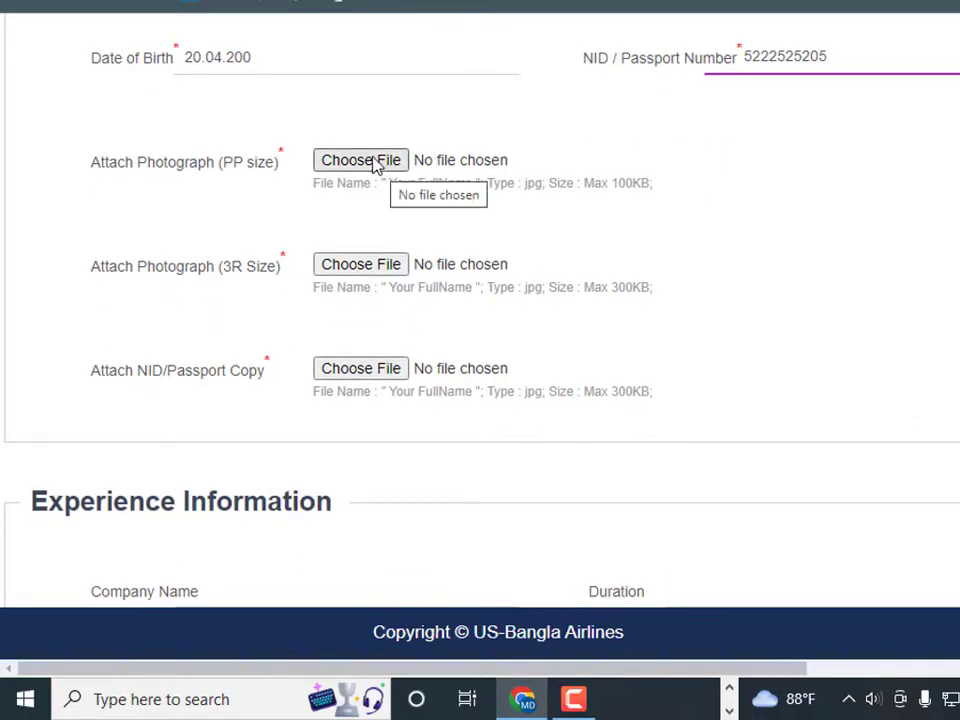
- Upload P.P photo.jpg, 3R Size photo.jpg and nid-card-online-copy.jpg from Downloads to their rows
left_click(350, 168)
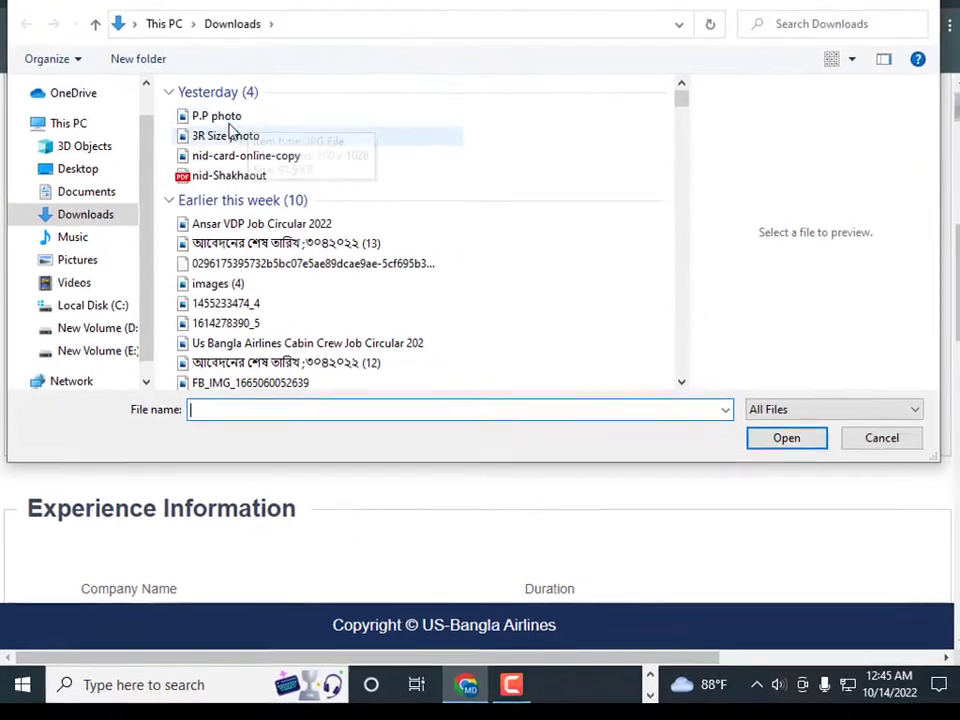
left_click(230, 73)
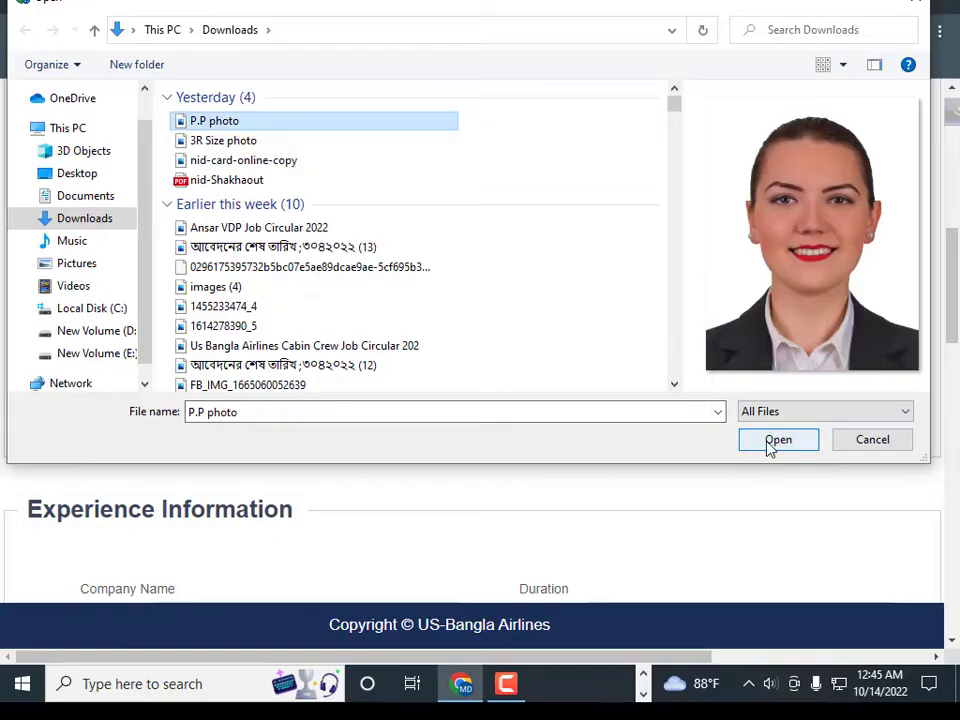
left_click(770, 441)
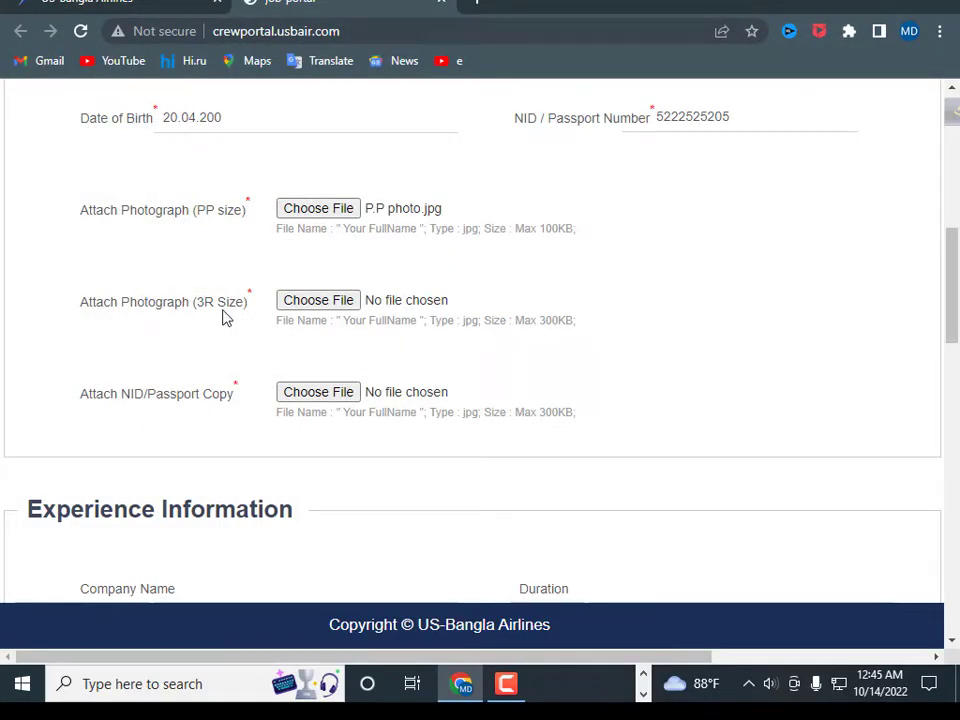
left_click(312, 301)
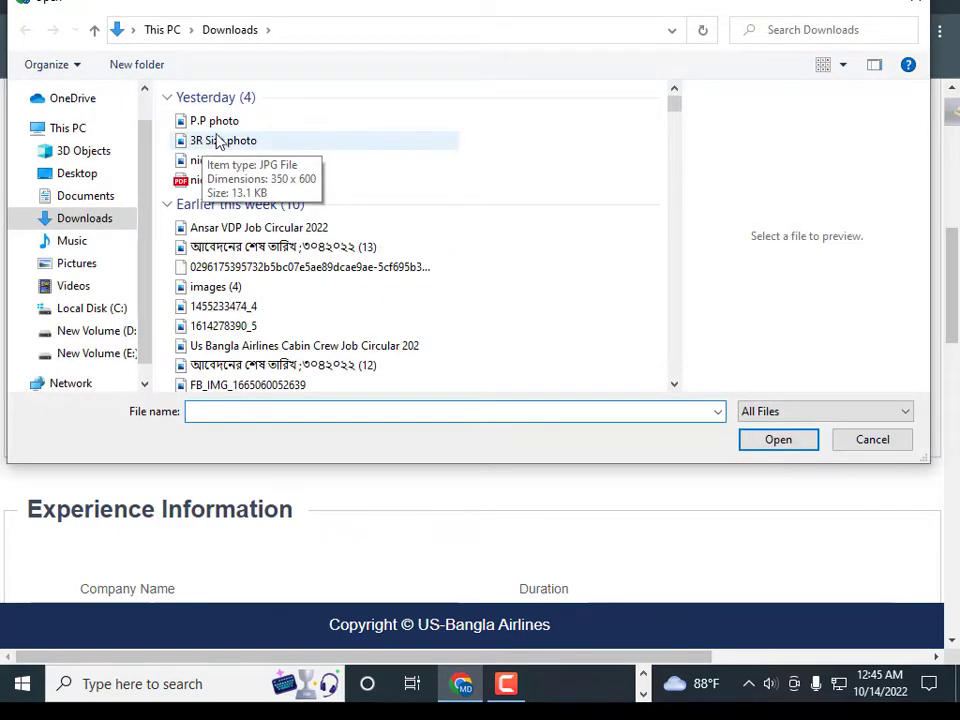
left_click(289, 146)
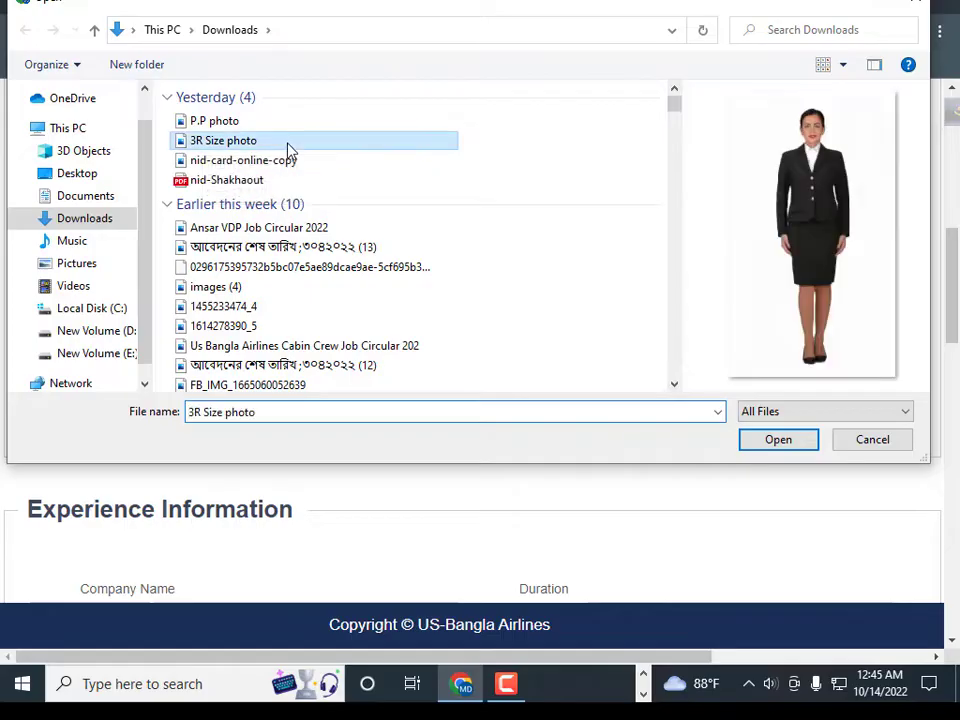
left_click(776, 448)
scroll(443, 285, "down", 1)
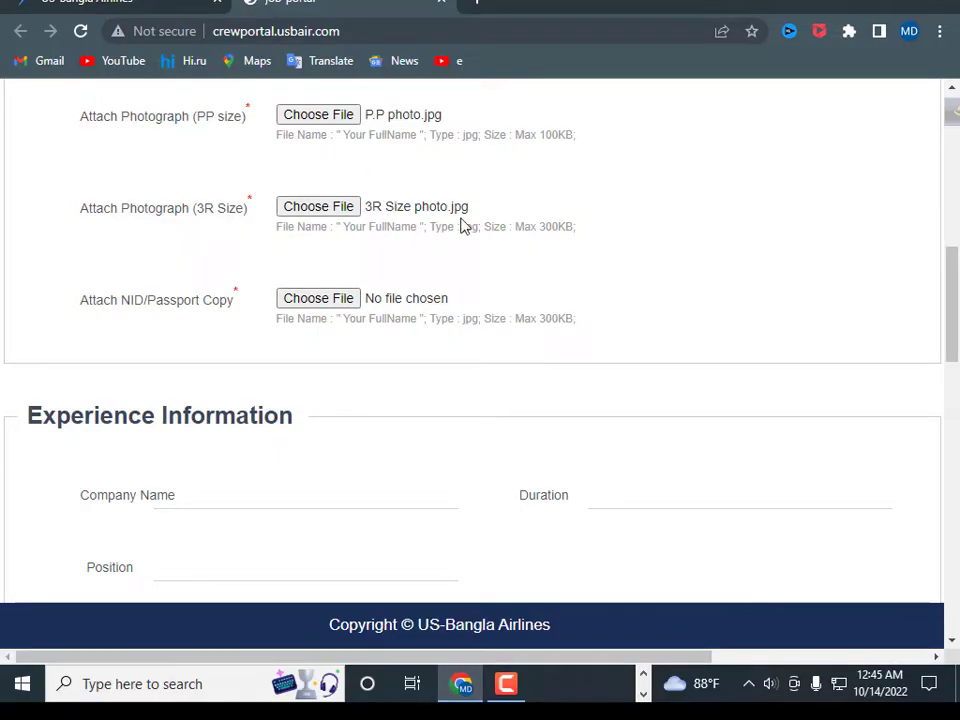
left_click(309, 302)
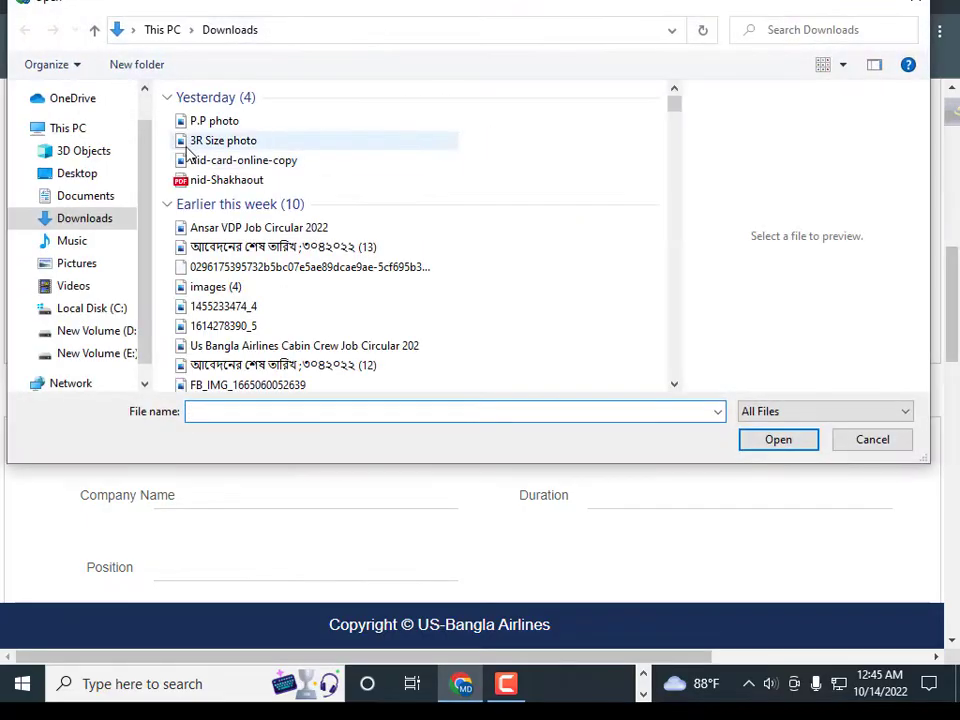
left_click(223, 161)
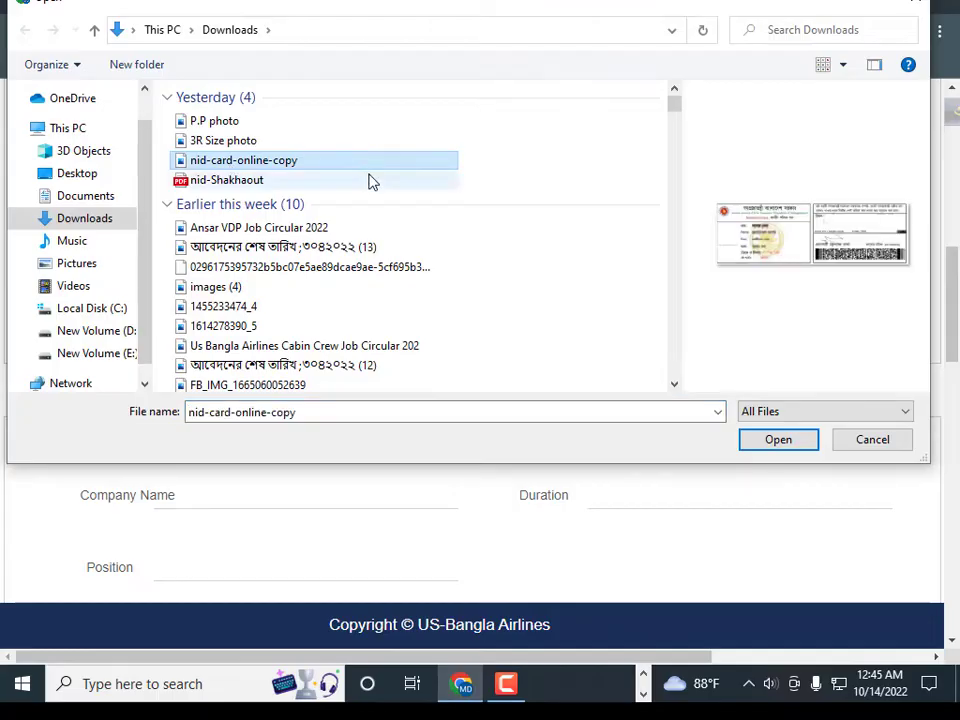
left_click(755, 441)
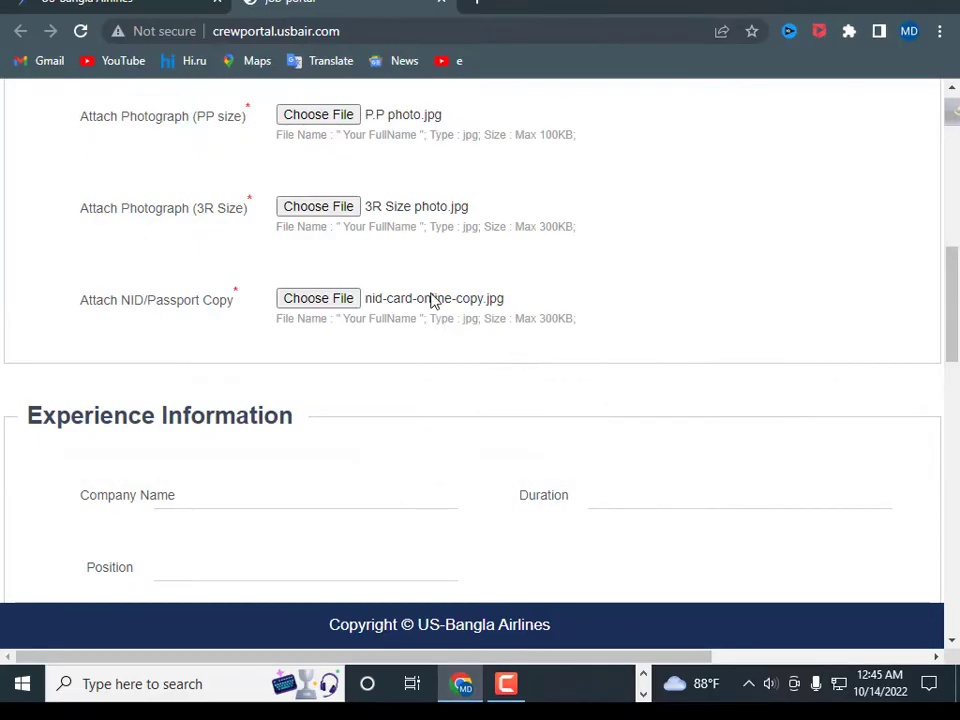
scroll(431, 293, "up", 2)
- Scroll past Experience and Training Information to the Contact No. field
scroll(300, 280, "down", 1)
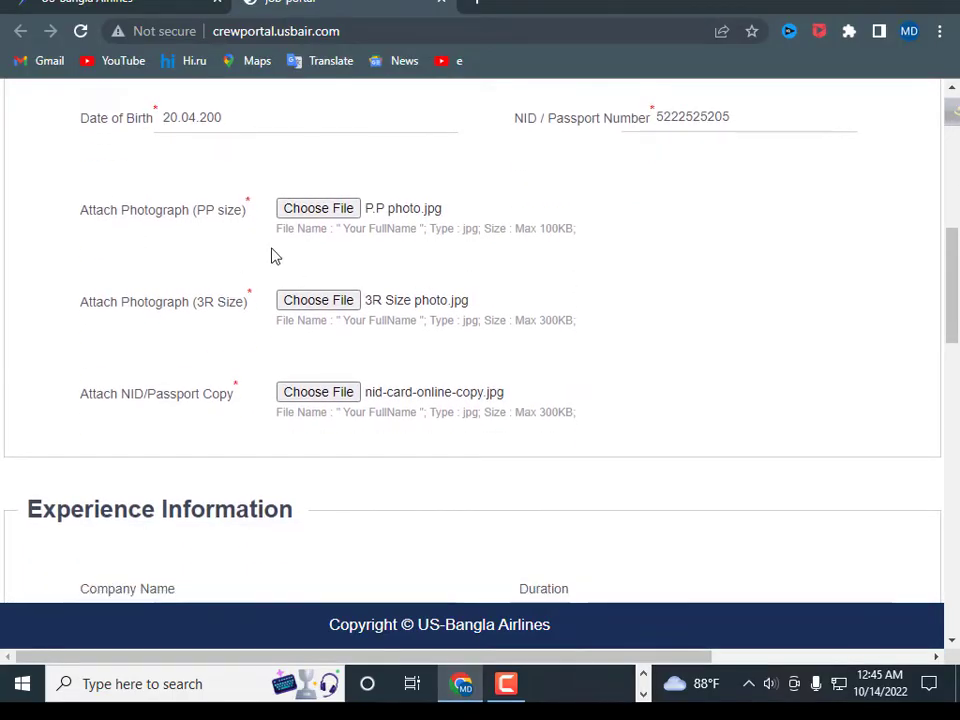
scroll(491, 225, "down", 3)
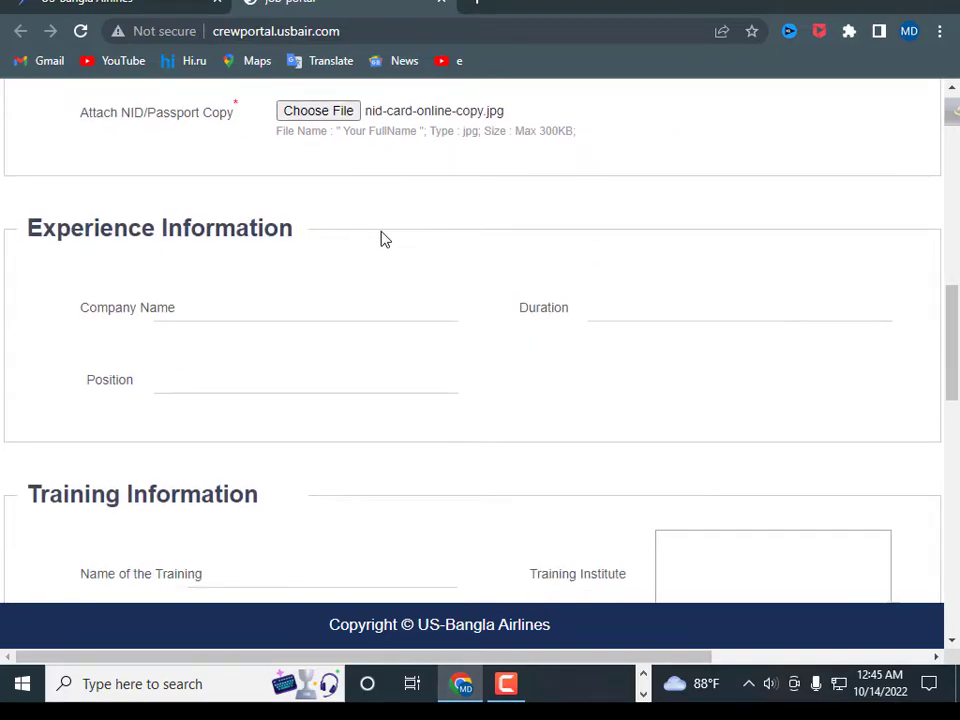
scroll(270, 220, "down", 2)
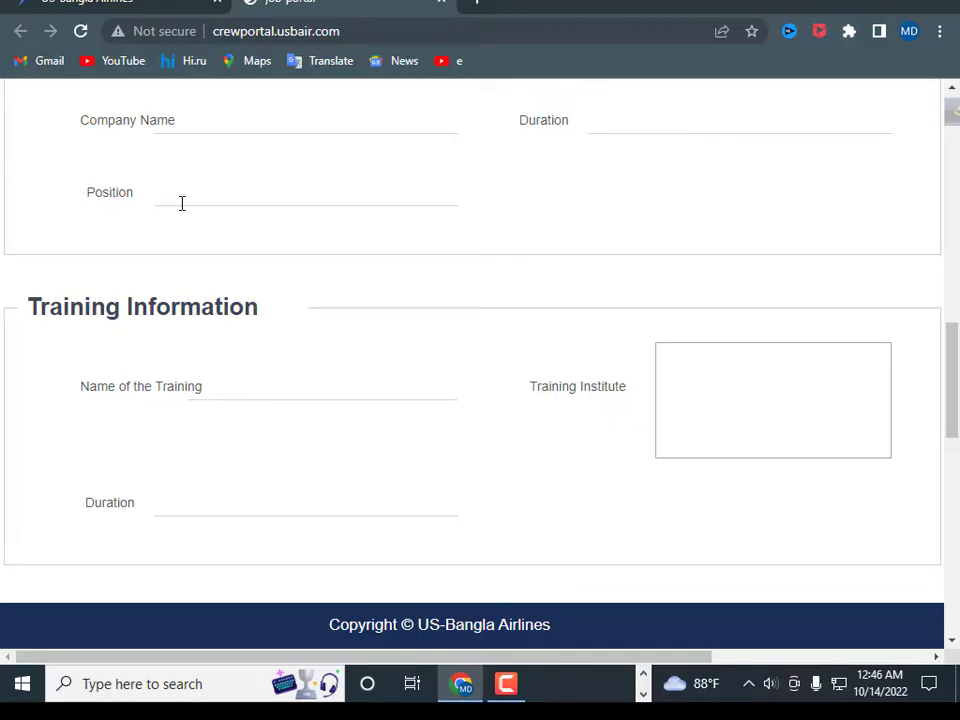
scroll(181, 198, "down", 1)
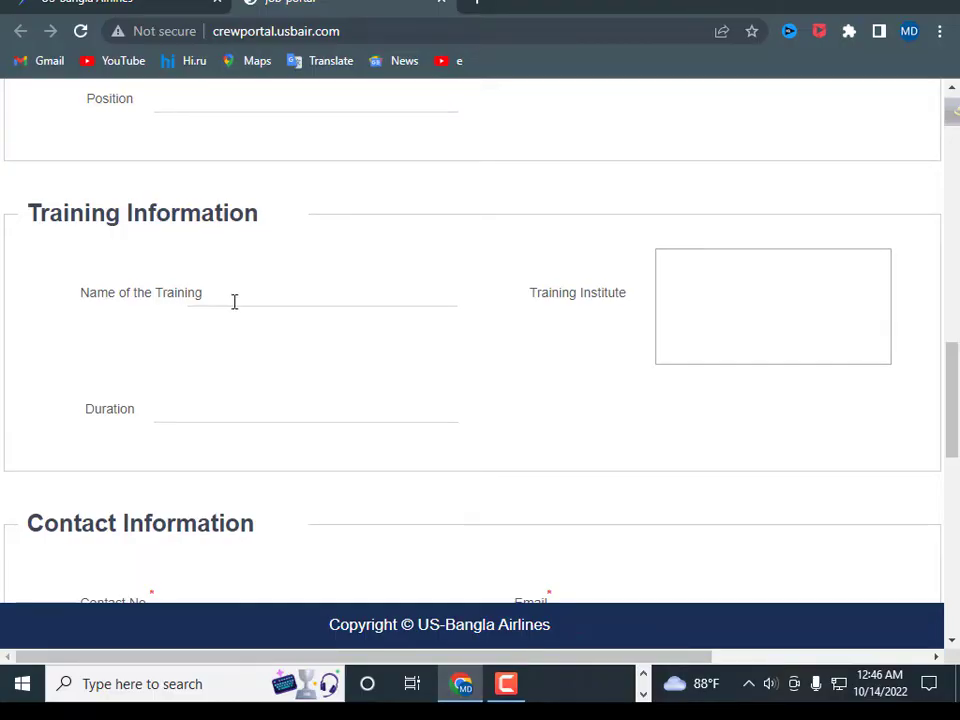
scroll(509, 329, "down", 2)
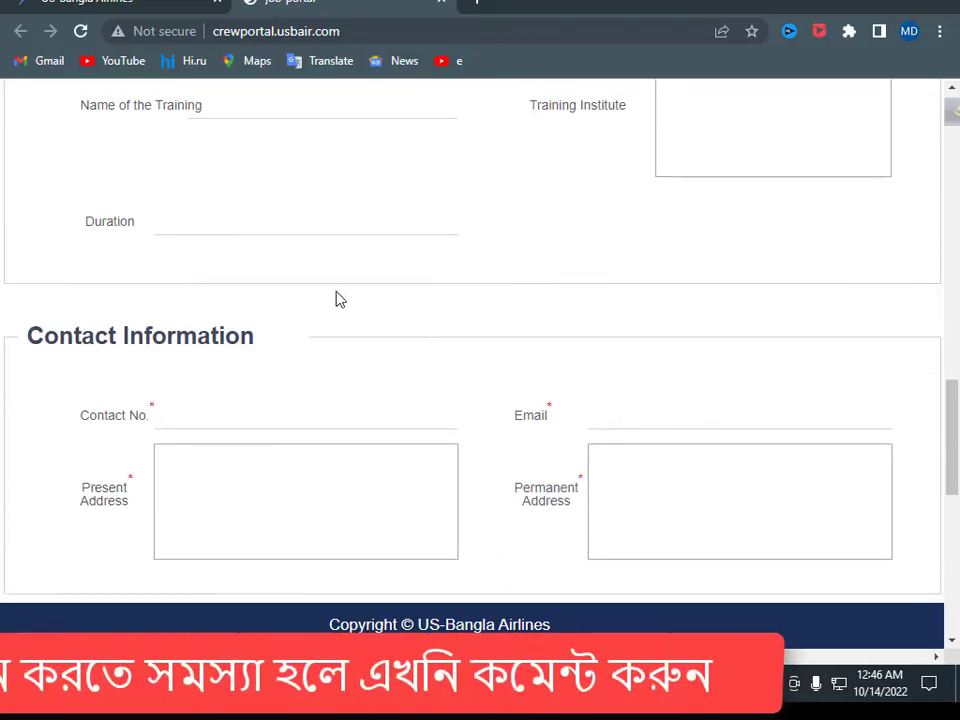
scroll(332, 330, "down", 1)
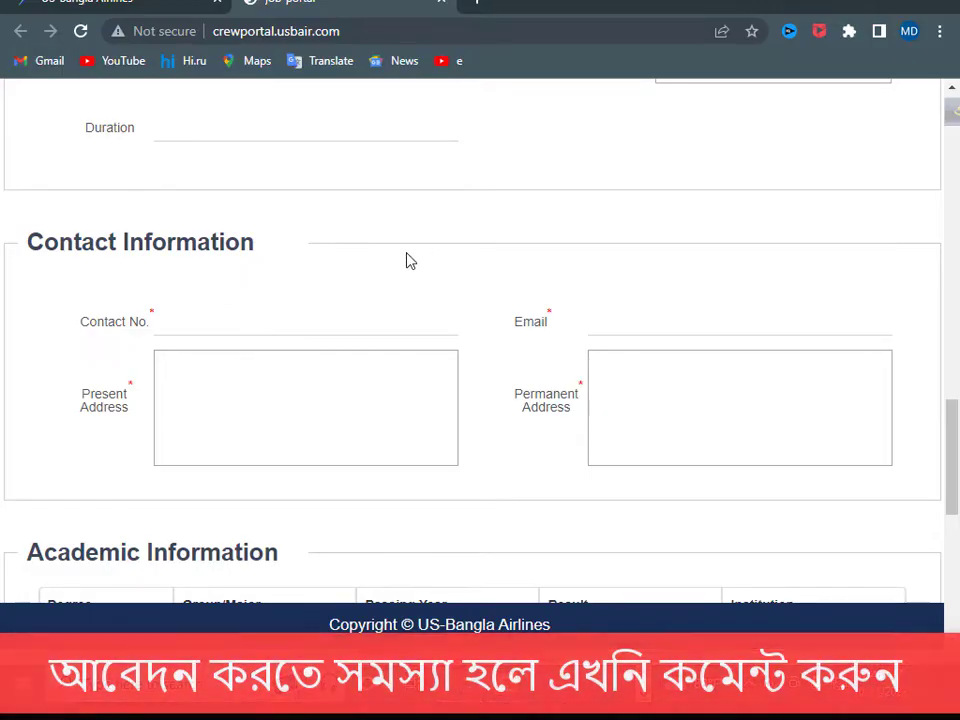
left_click(186, 329)
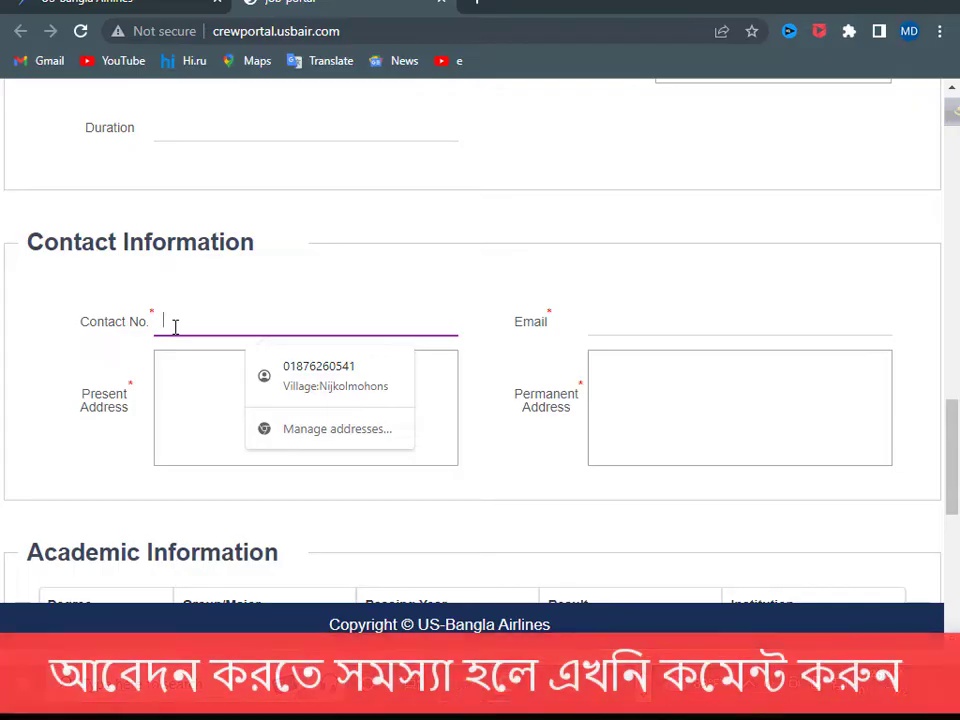
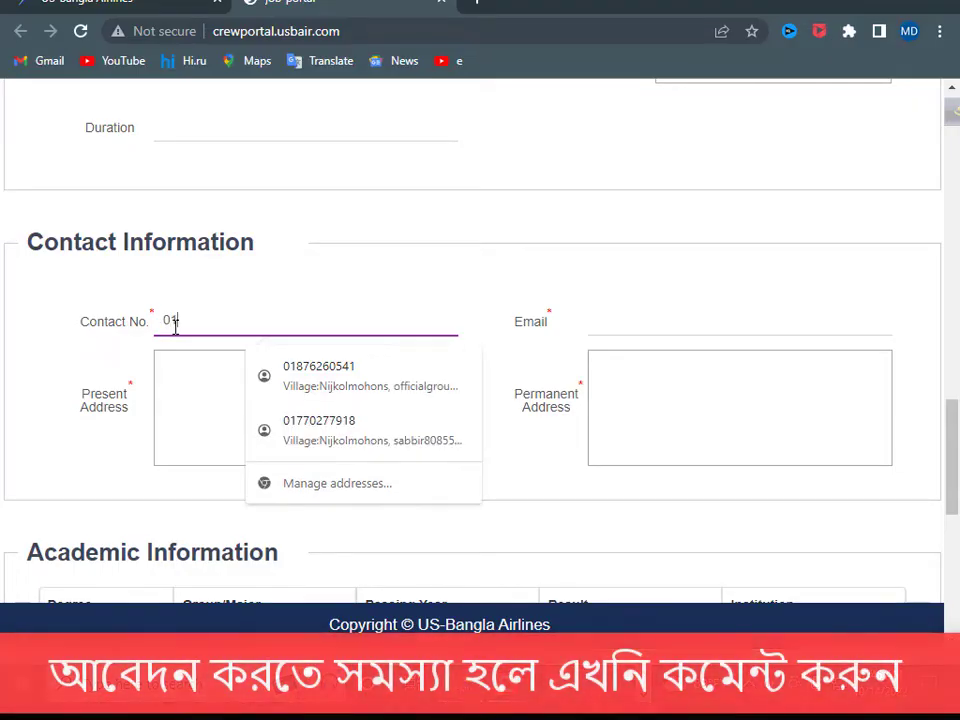
- Enter the applicant's contact phone number and e-mail address
left_click(611, 327)
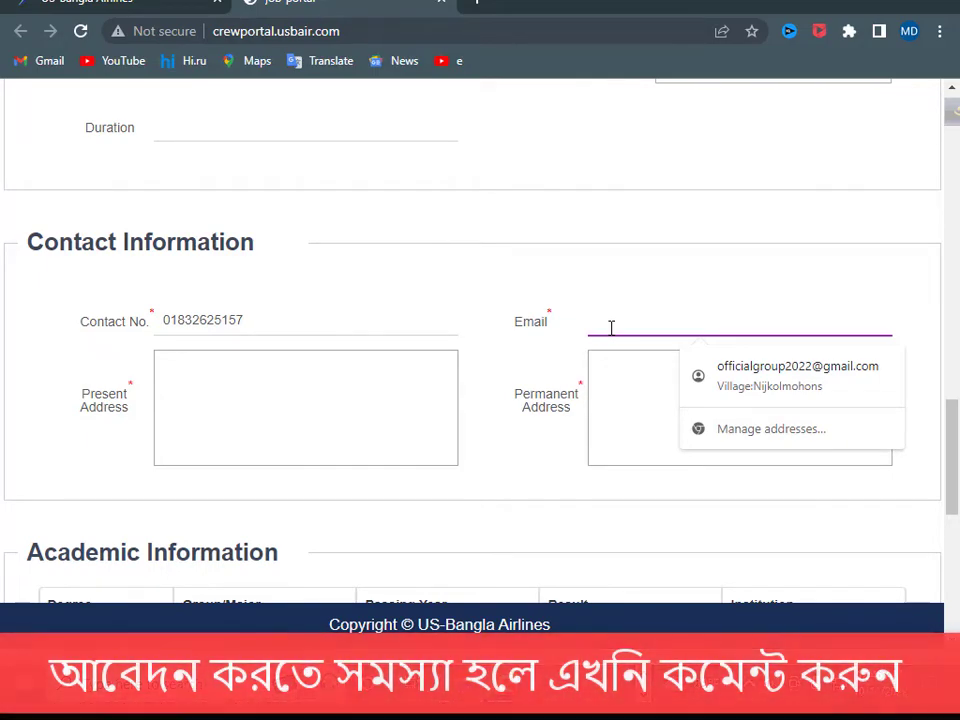
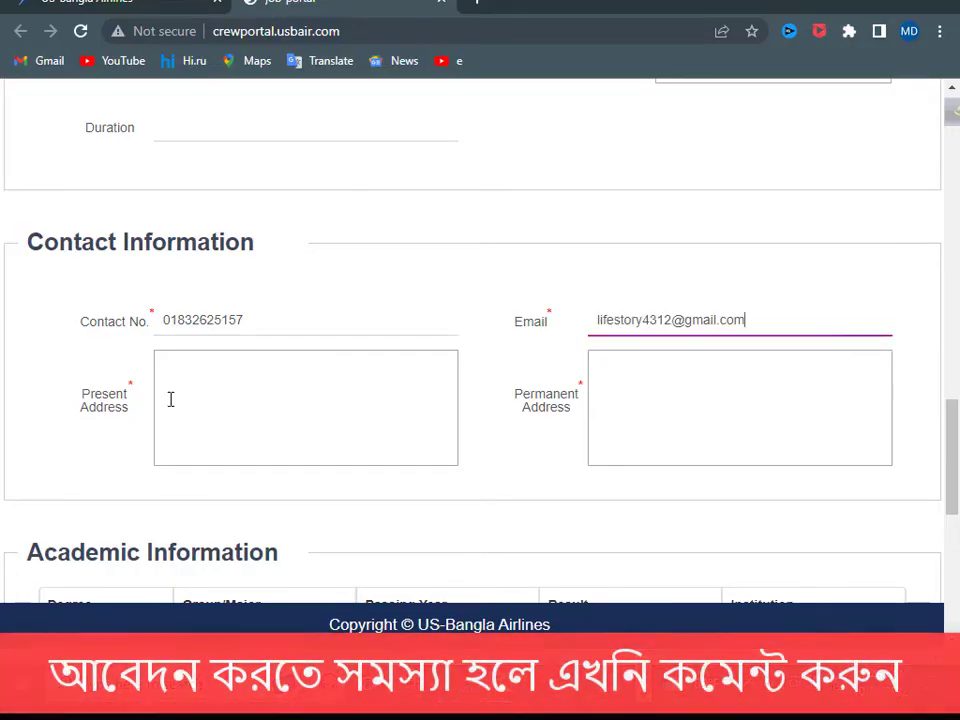
- Fill in the applicant's present address and permanent address
left_click(170, 399)
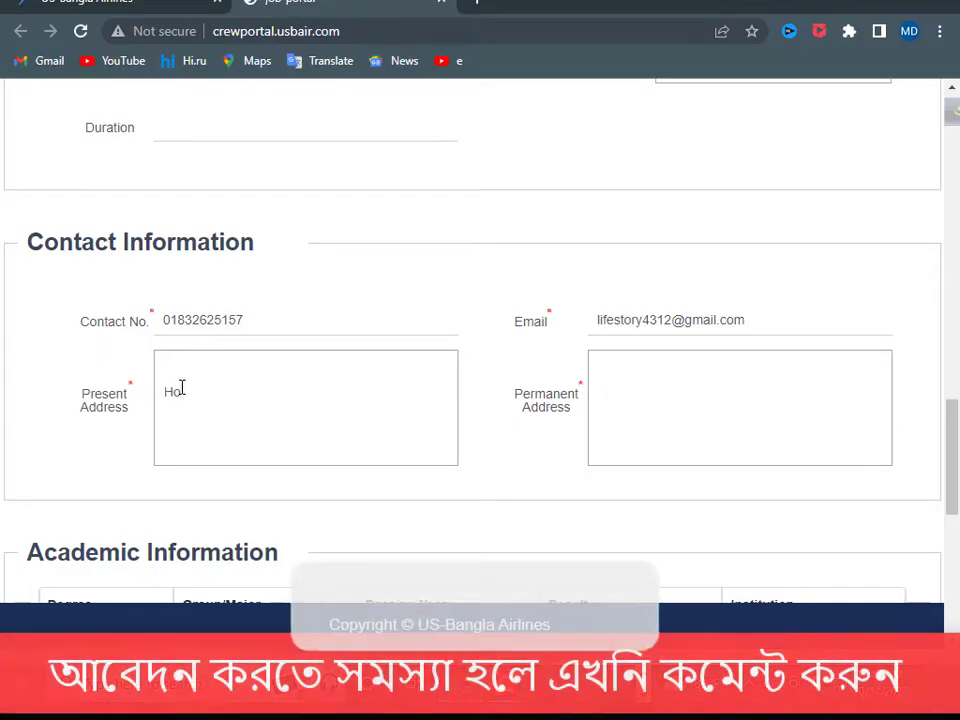
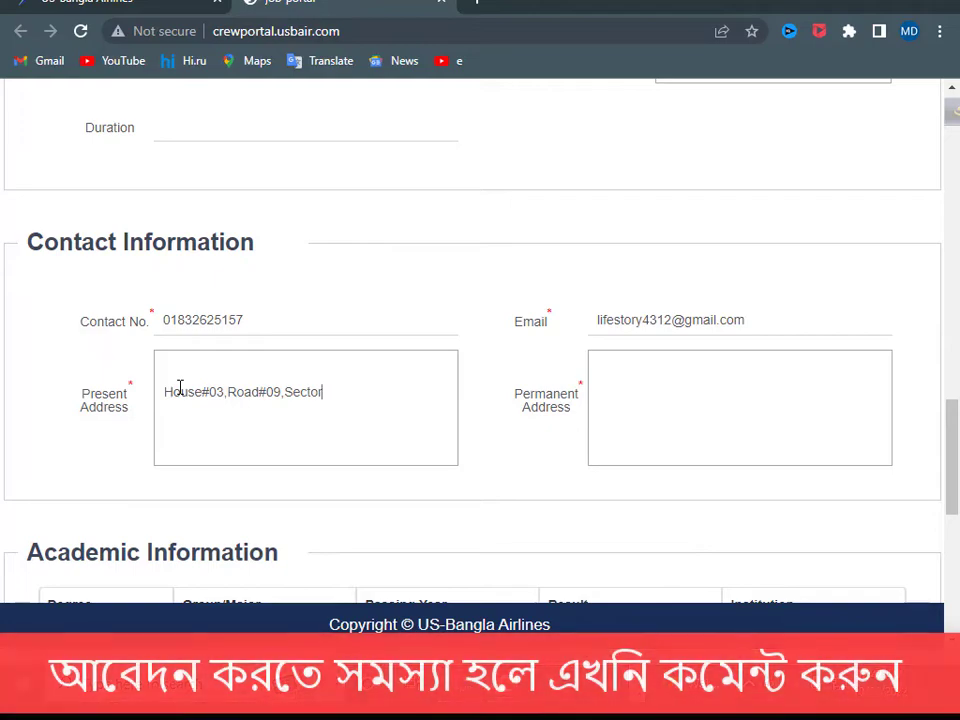
left_click(617, 406)
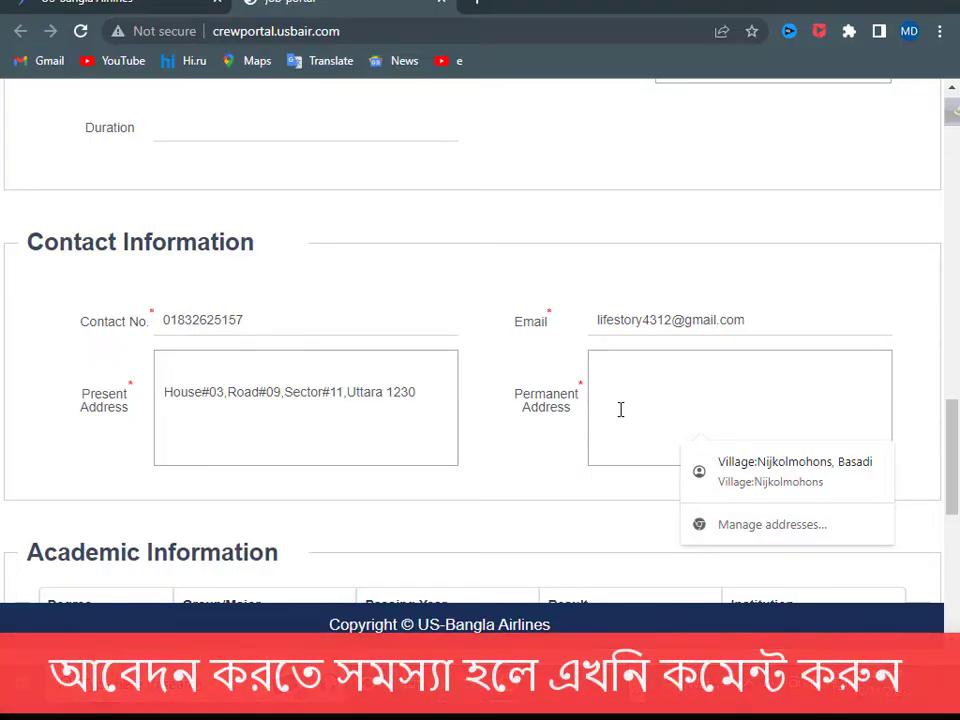
type("Muktagacha ,Mymenshing")
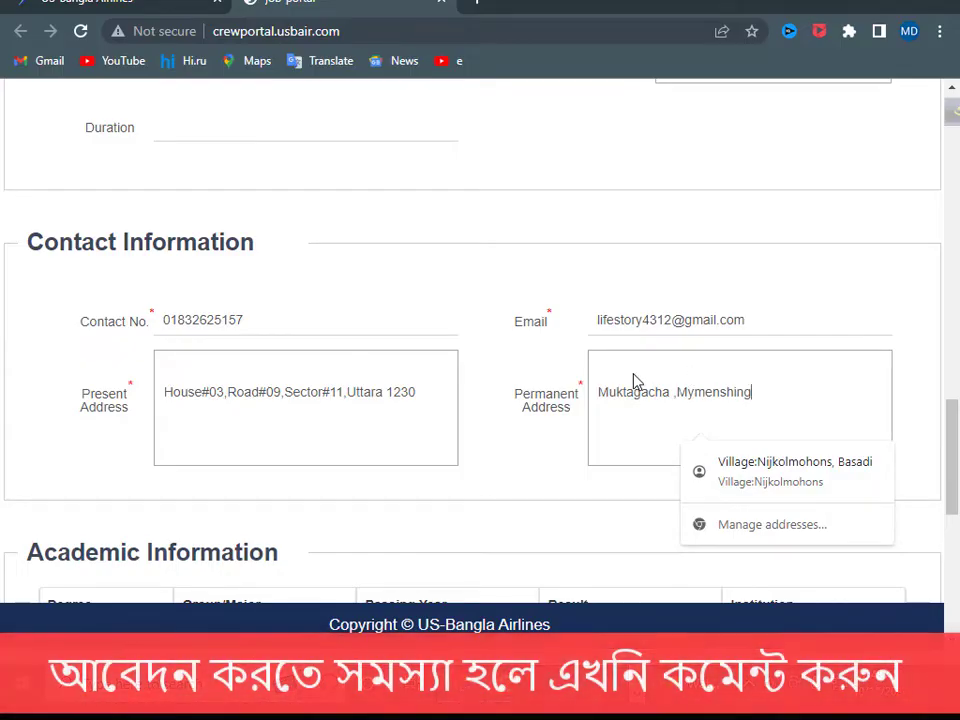
scroll(634, 381, "down", 3)
scroll(611, 375, "up", 3)
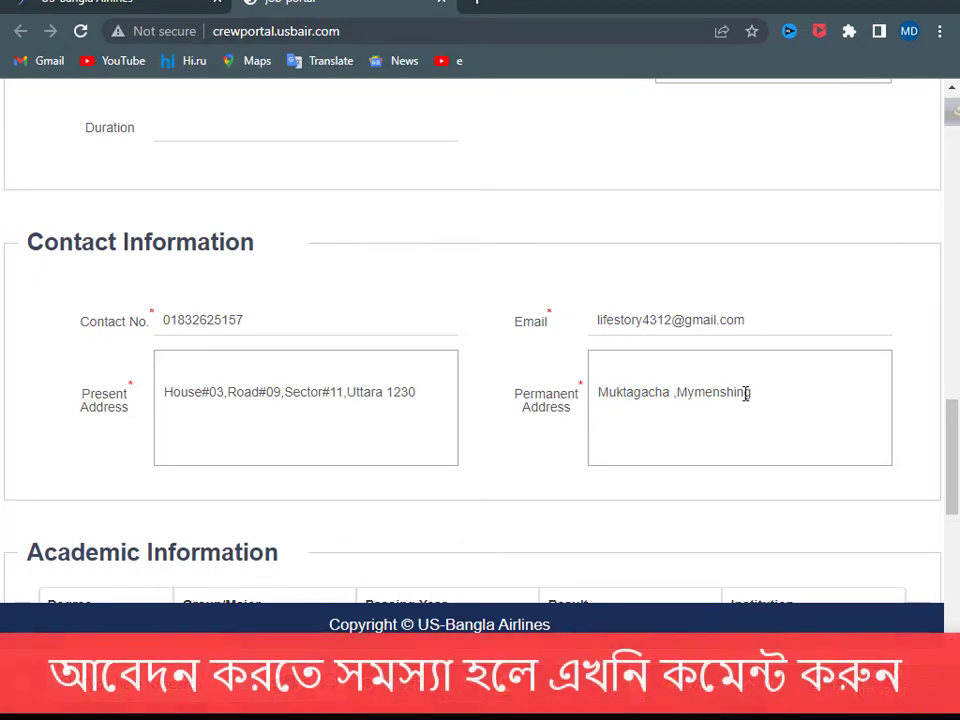
- Set the first academic row's degree to HSC/A-Level and its group to Commerce
scroll(501, 422, "down", 1)
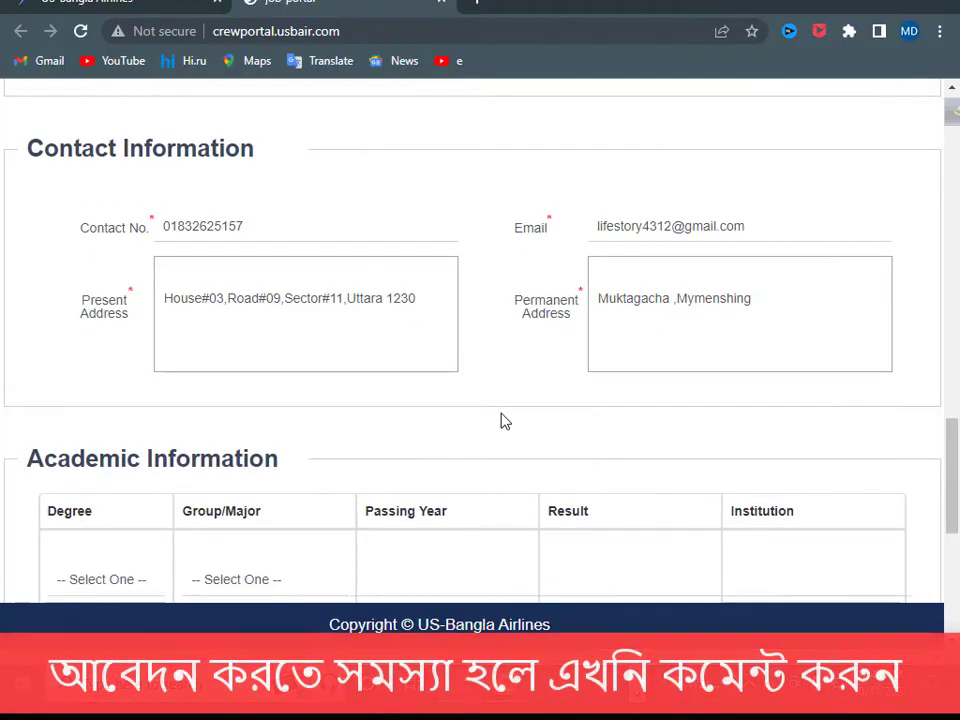
scroll(505, 421, "down", 1)
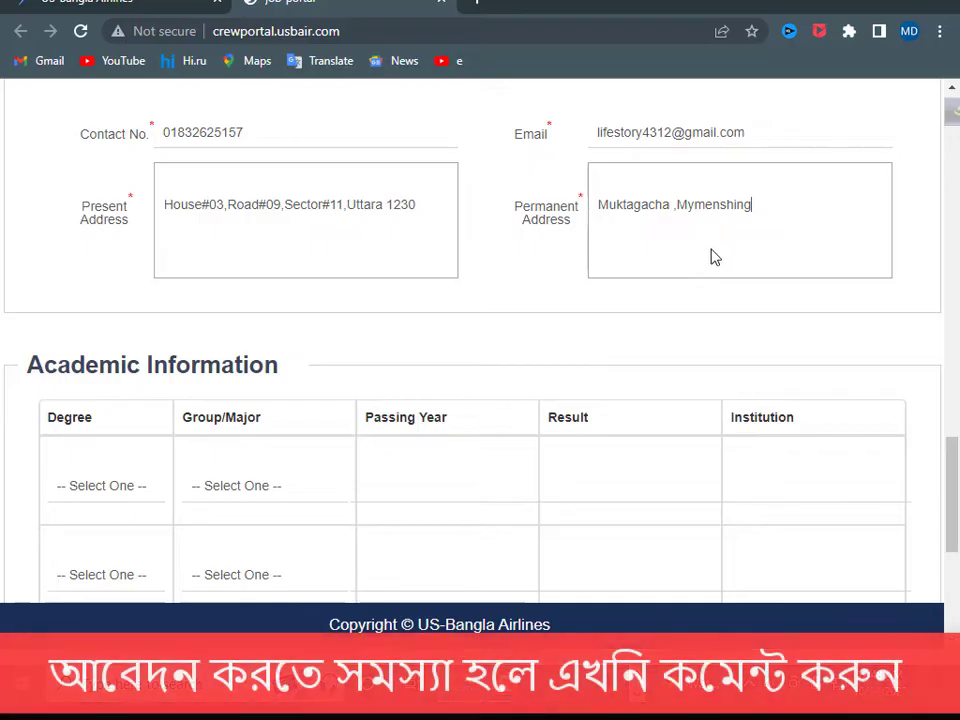
scroll(628, 300, "down", 1)
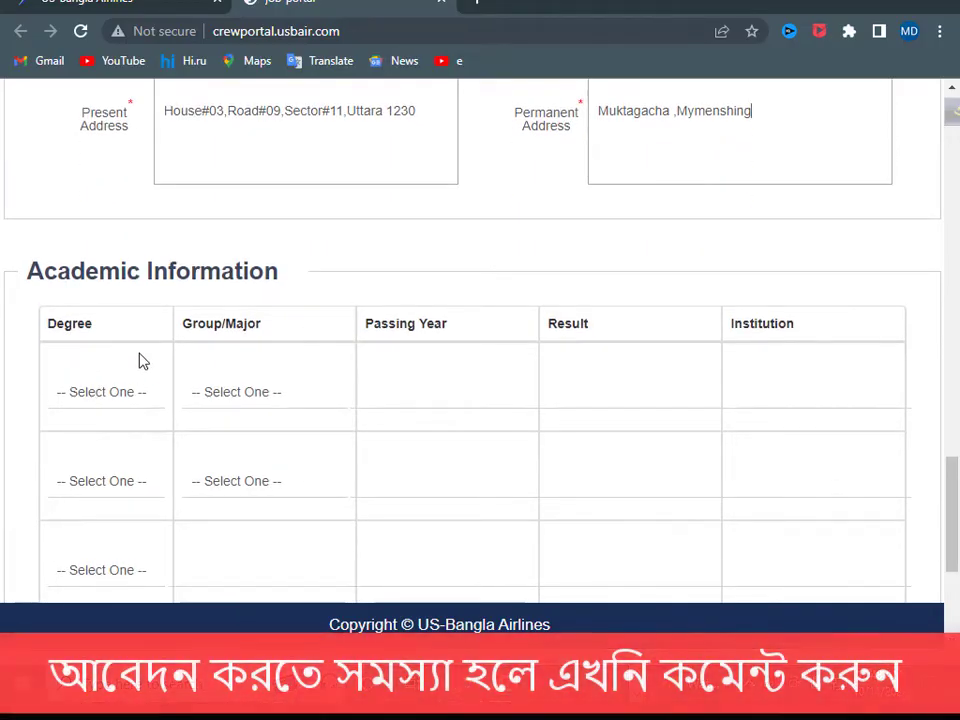
scroll(319, 246, "down", 1)
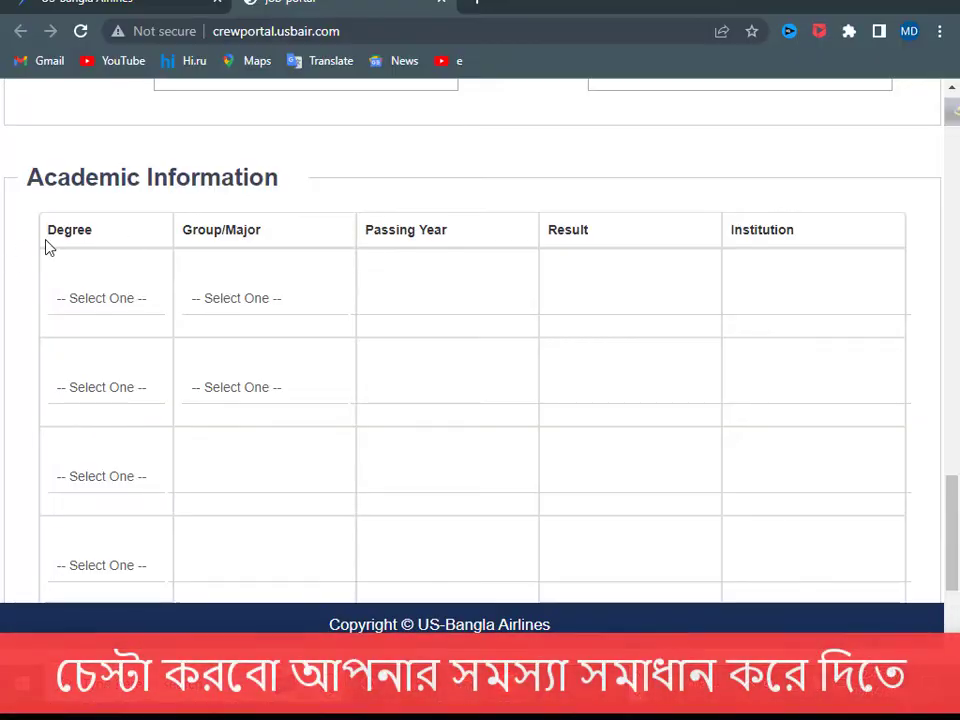
left_click(116, 303)
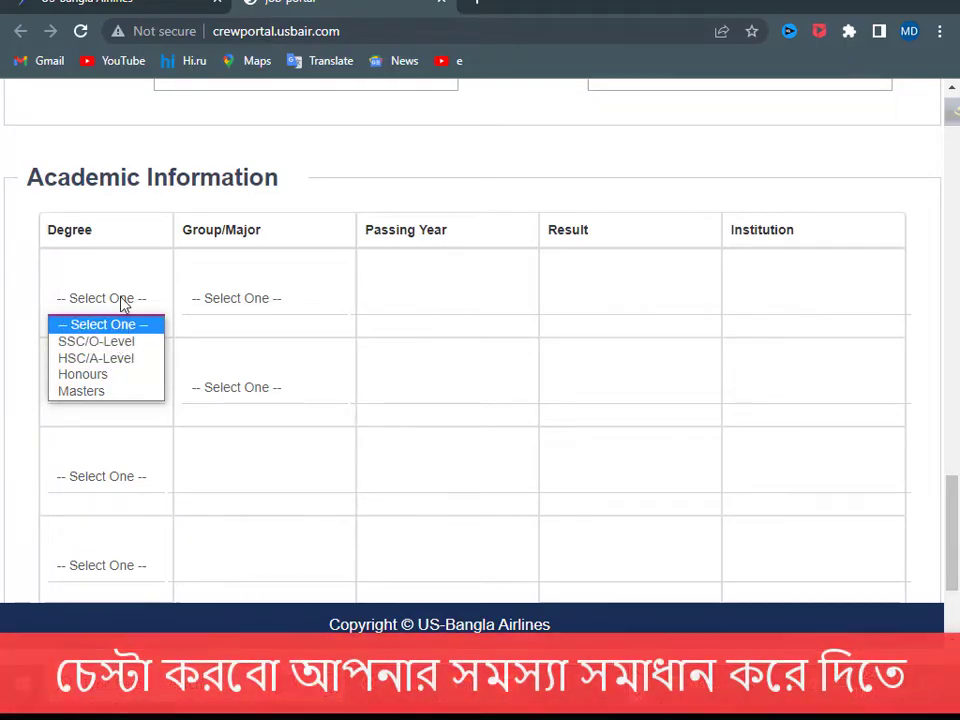
left_click(83, 358)
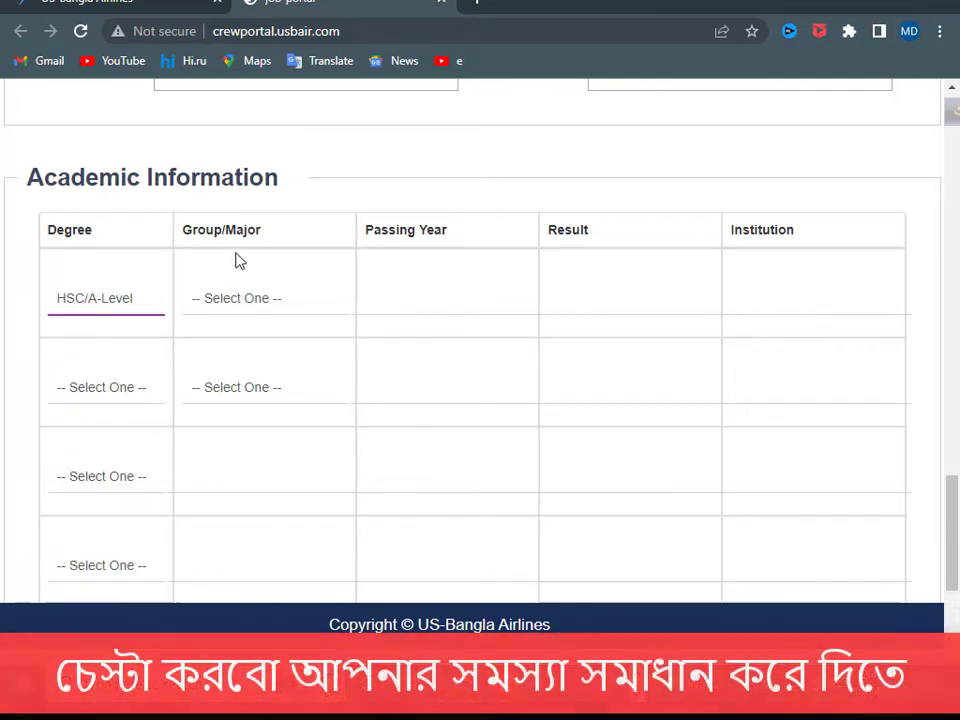
left_click(244, 303)
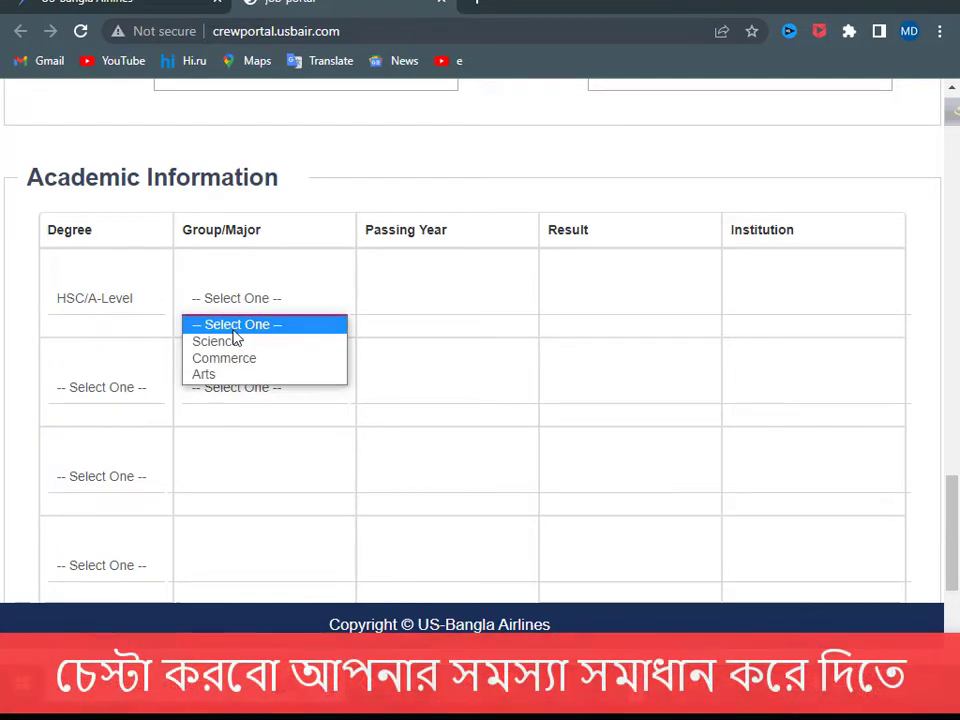
left_click(214, 358)
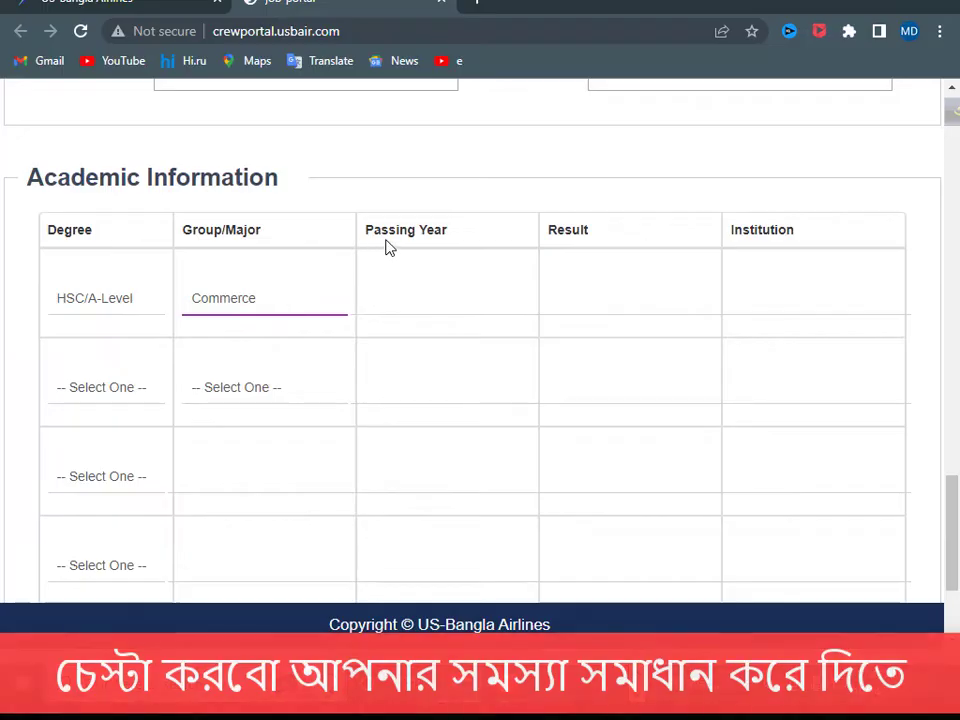
- Enter passing year 2021, result 4.71 and institution 'Muktagacha Colleg' for the HSC row
left_click(380, 298)
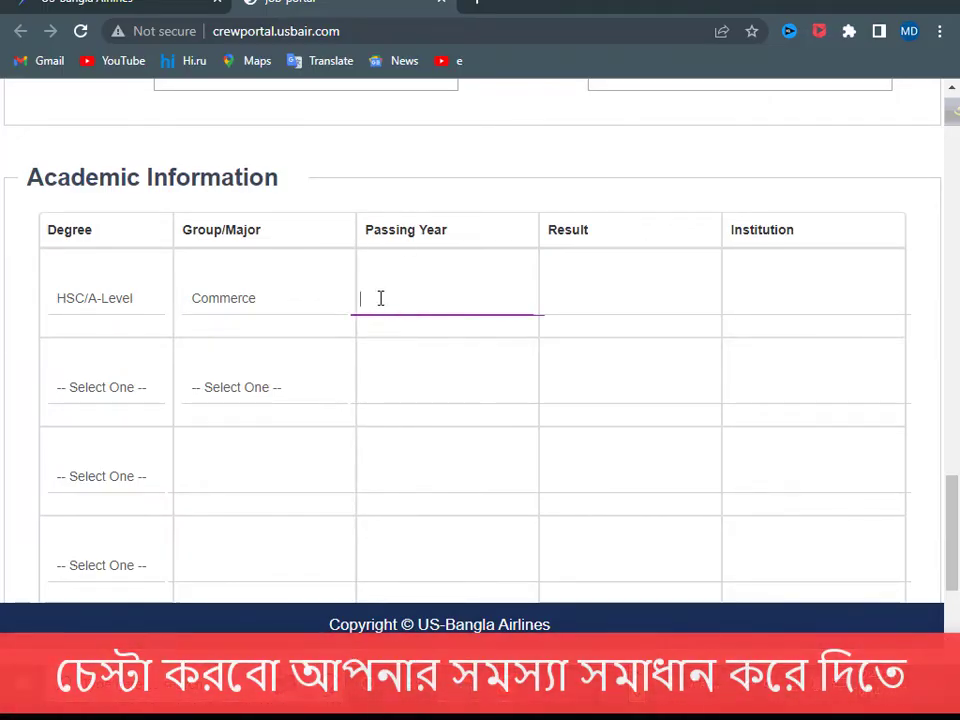
type("2021")
left_click(604, 295)
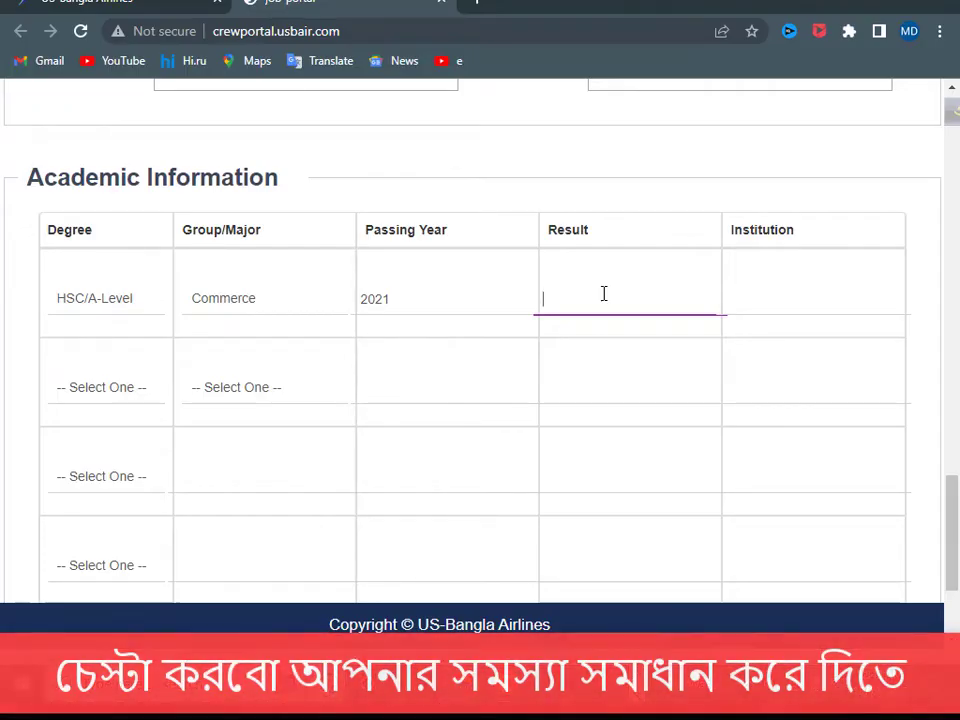
type("4.71")
left_click(758, 273)
left_click(755, 291)
type("Muktagacha Colleg")
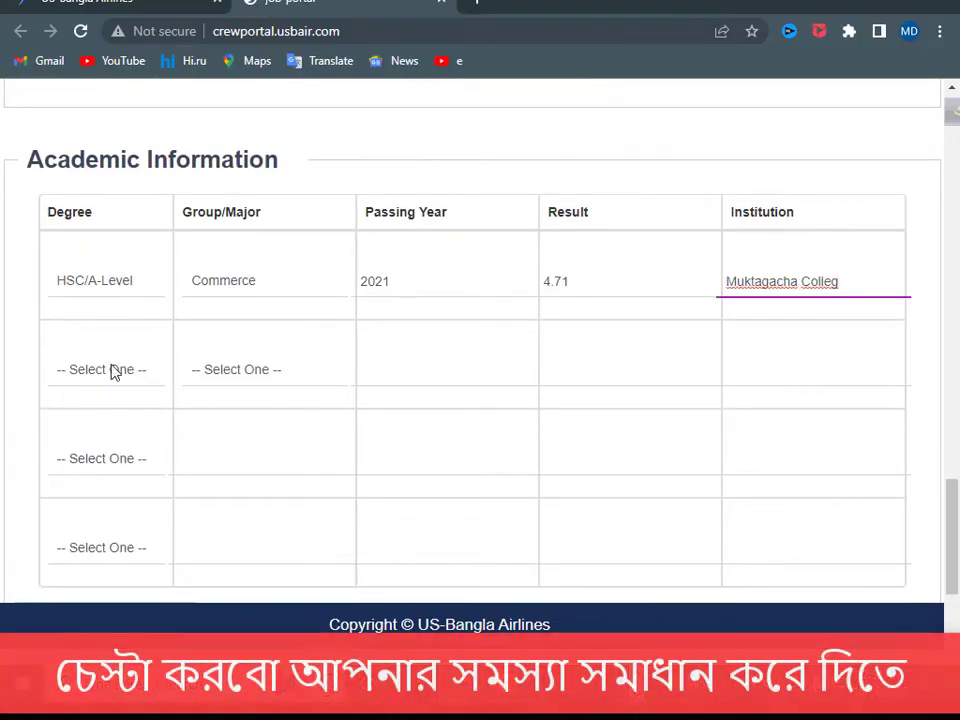
- Fill row two: SSC/O-Level, Commerce, 2019, 4.31, and the autofilled Mosharrof Hossain High School
left_click(113, 370)
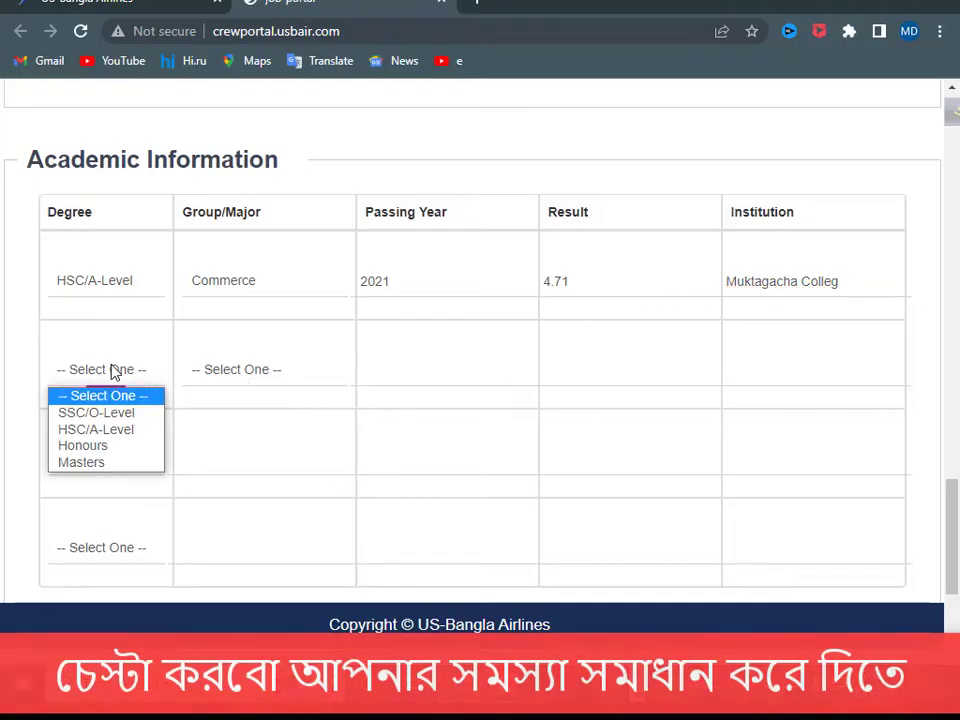
left_click(90, 414)
left_click(216, 372)
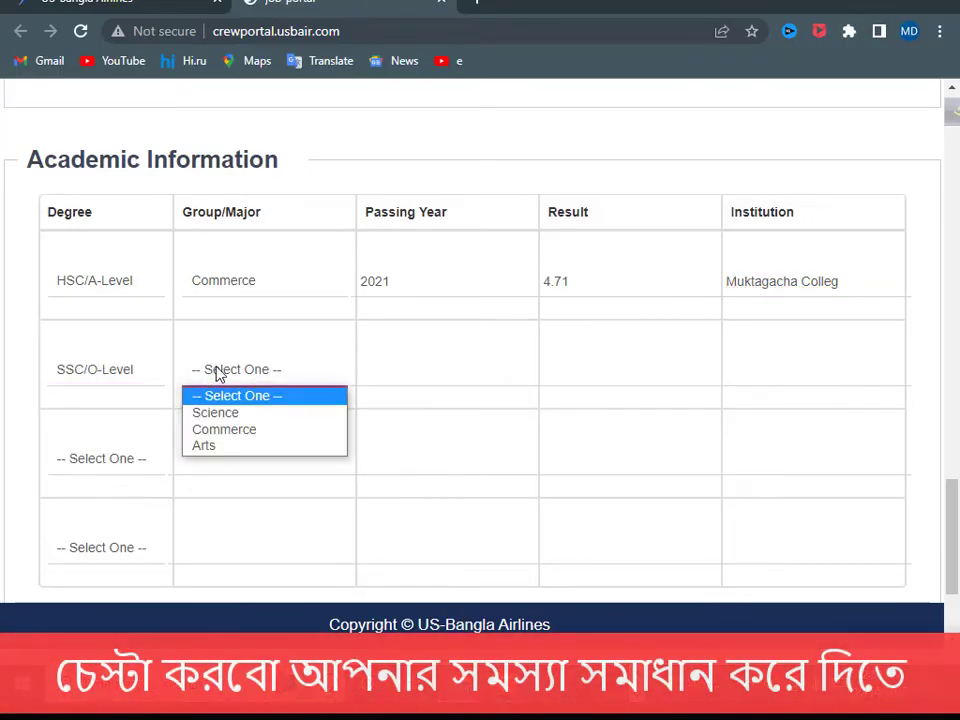
left_click(213, 430)
left_click(386, 364)
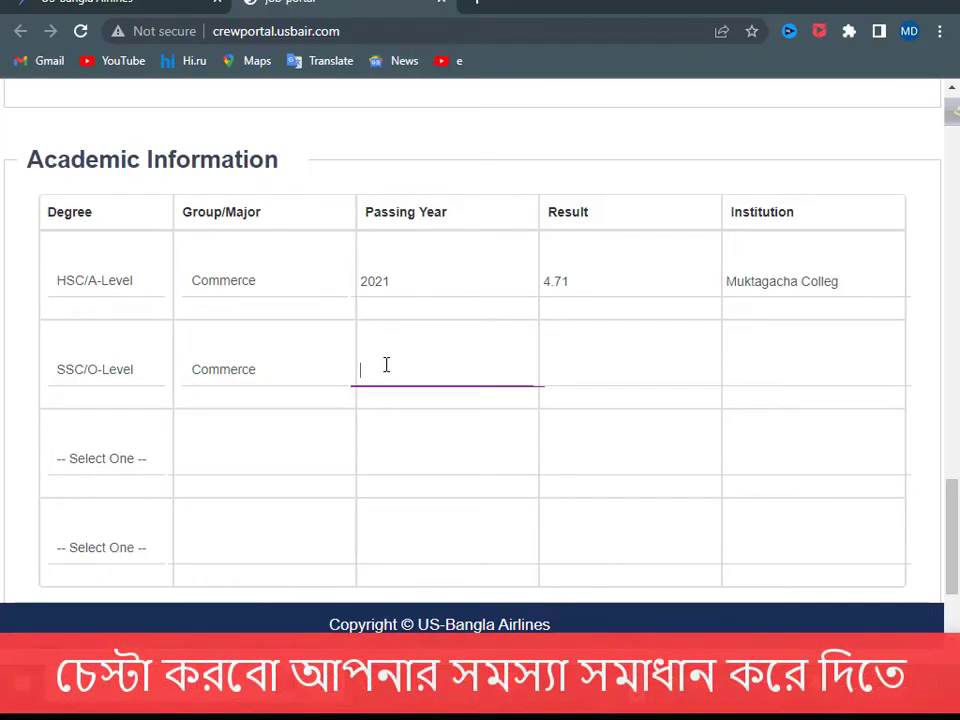
type("2019")
left_click(553, 357)
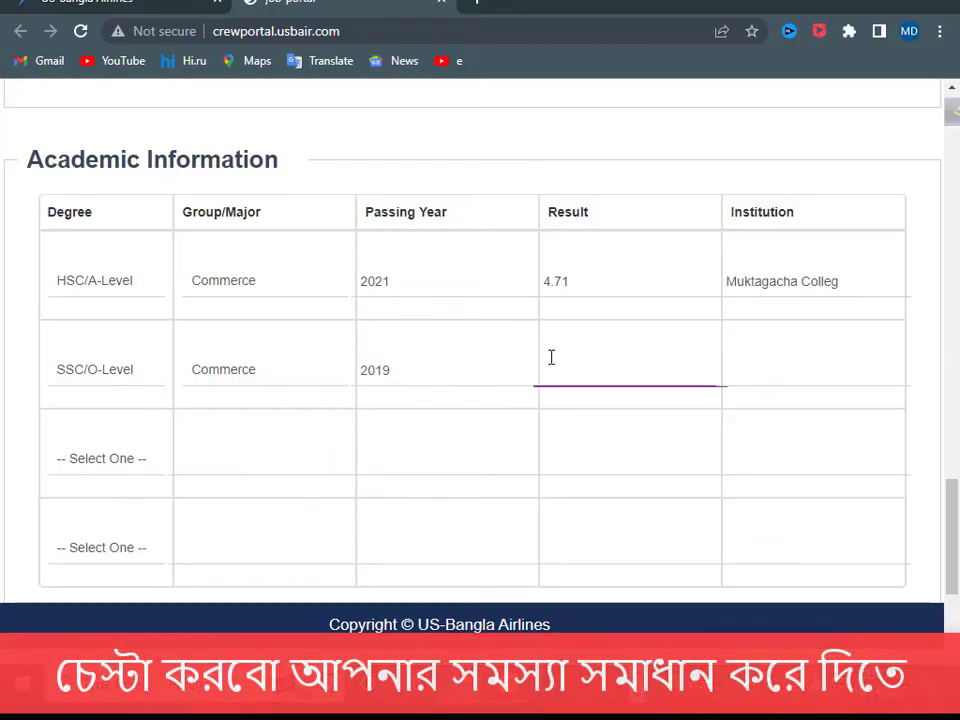
type("4.31")
left_click(740, 369)
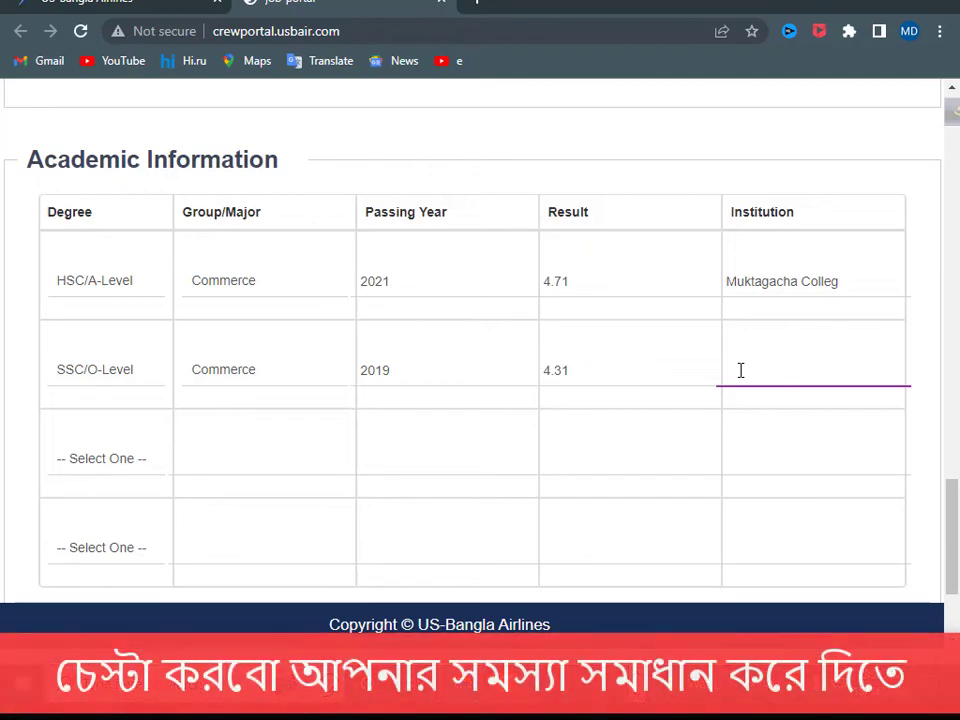
type("M")
left_click(860, 397)
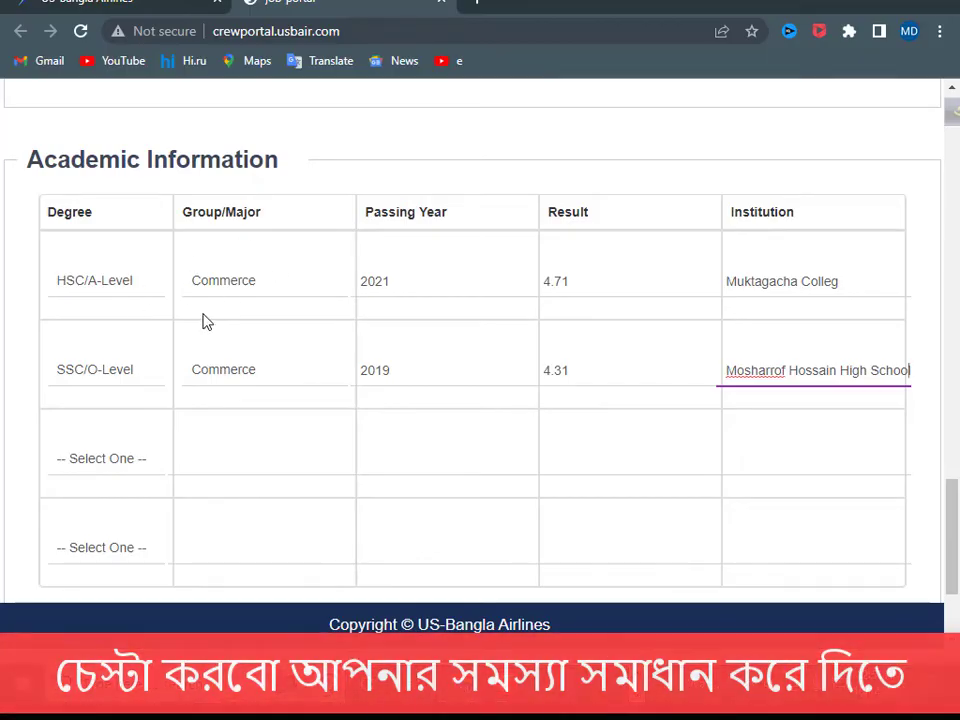
- Review the completed form and submit the application with Apply Now
scroll(204, 321, "down", 1)
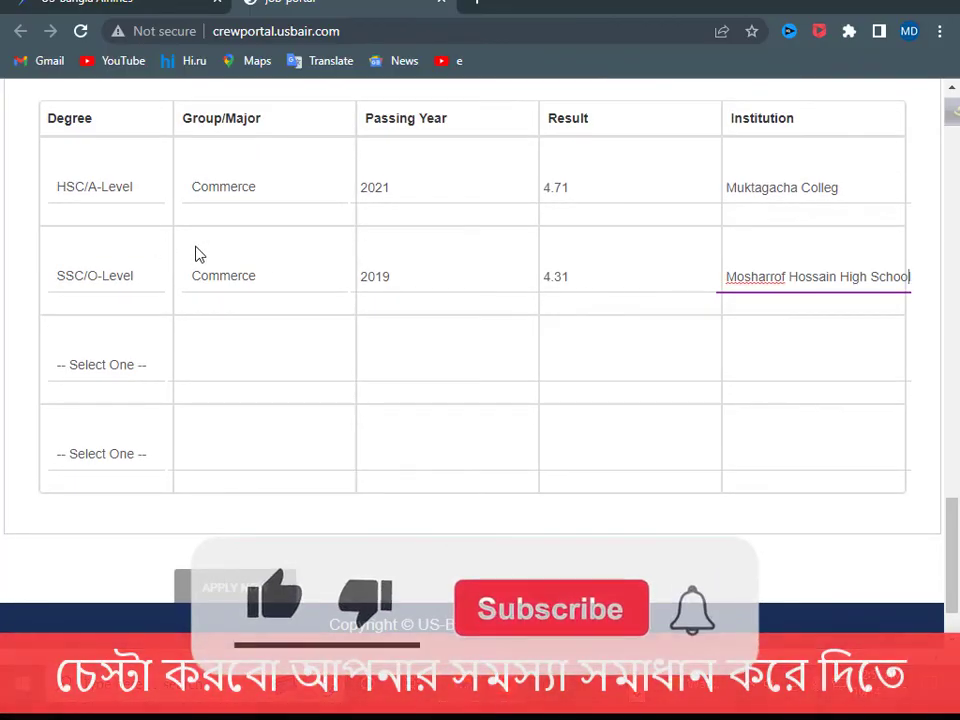
scroll(470, 335, "down", 1)
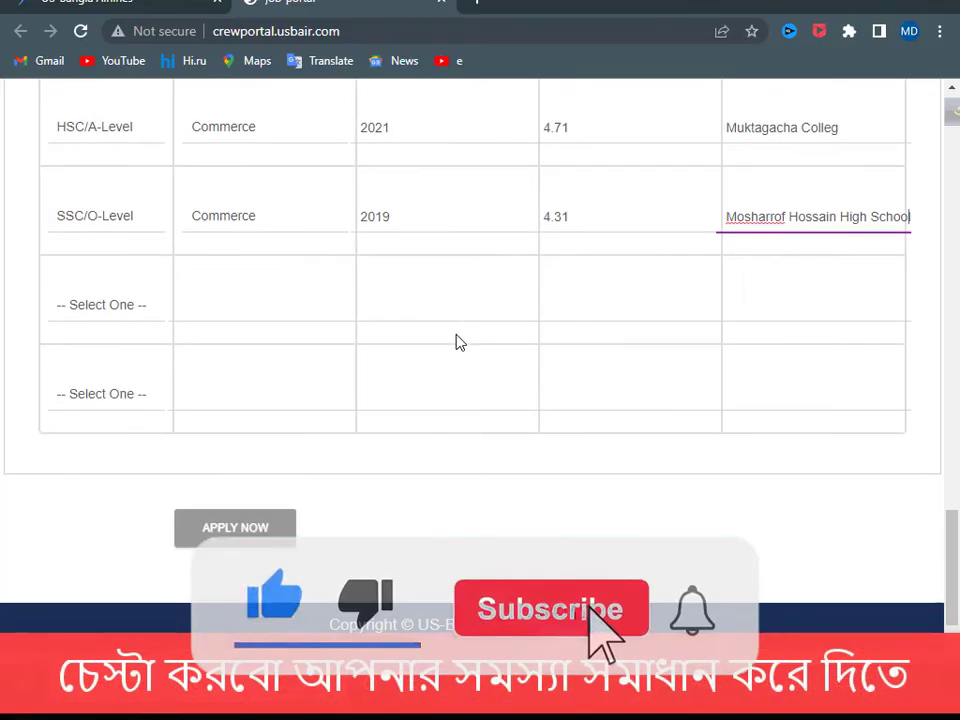
scroll(525, 352, "up", 4)
scroll(480, 357, "down", 1)
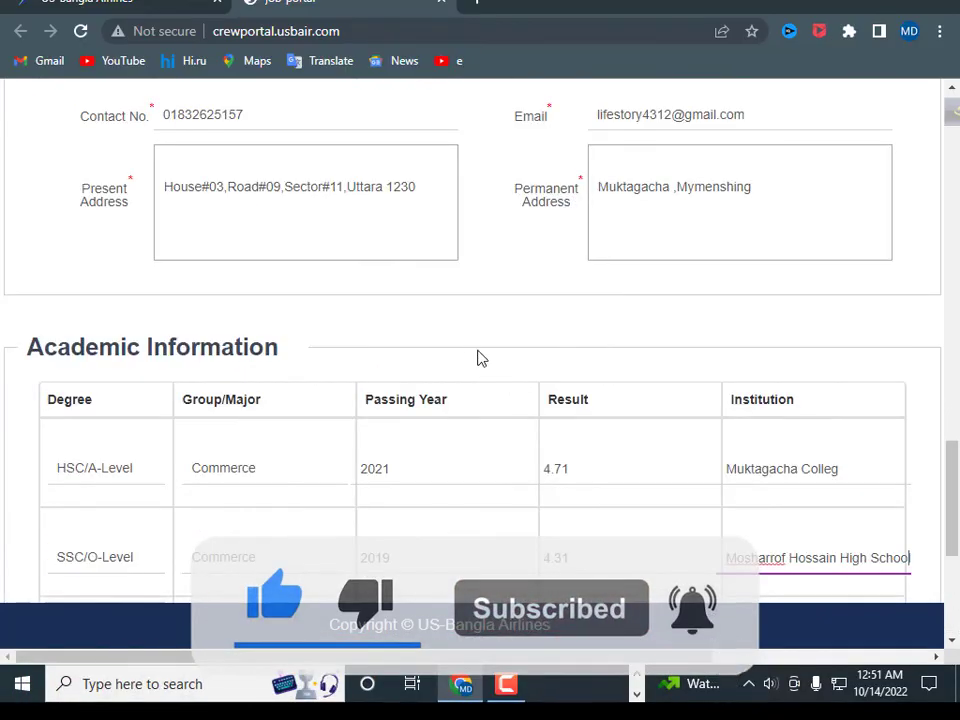
scroll(478, 355, "up", 9)
scroll(479, 356, "up", 6)
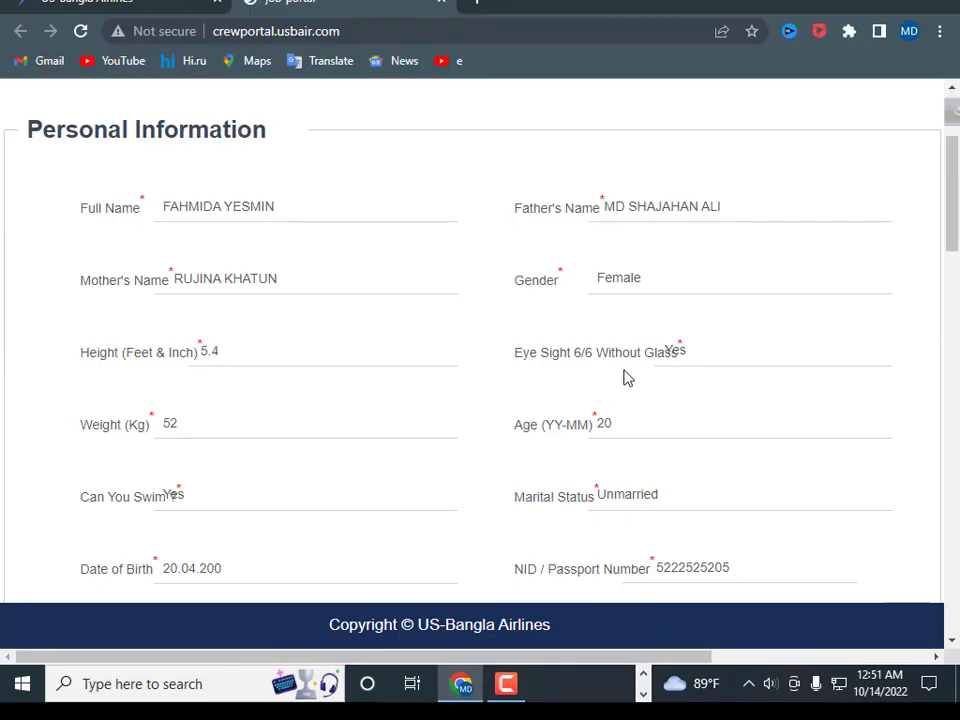
scroll(514, 364, "up", 2)
scroll(363, 336, "down", 4)
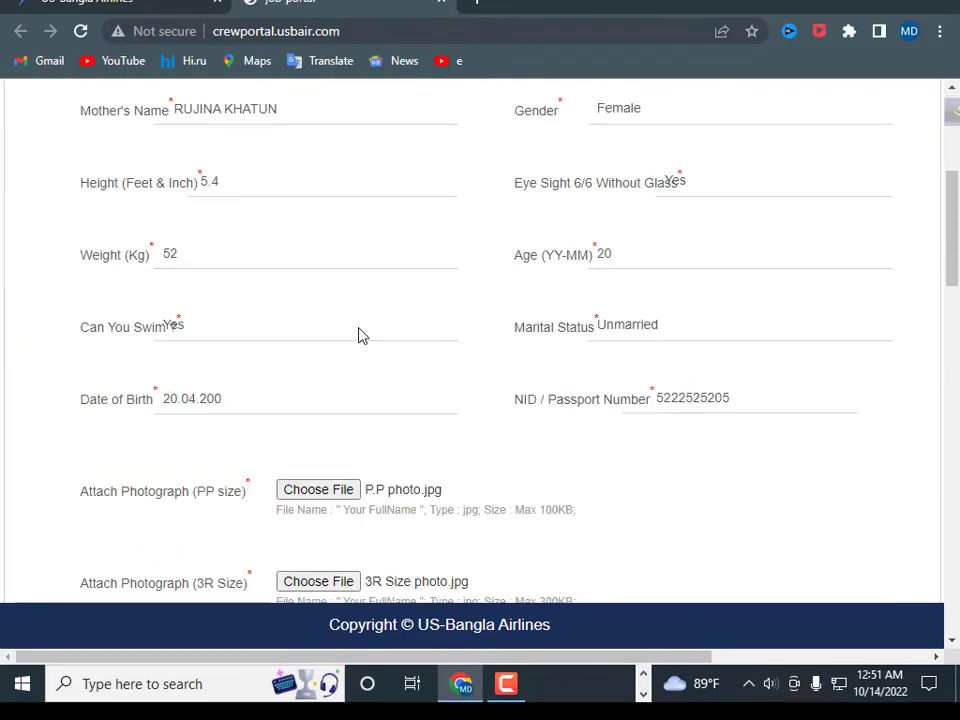
scroll(362, 336, "down", 3)
scroll(362, 336, "down", 10)
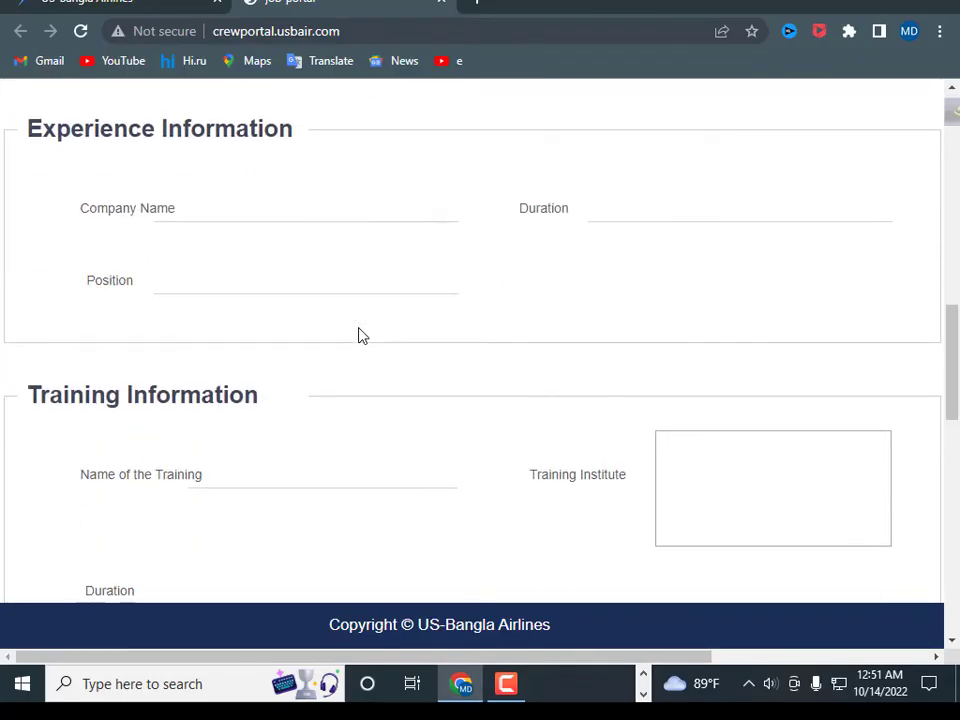
scroll(362, 336, "down", 3)
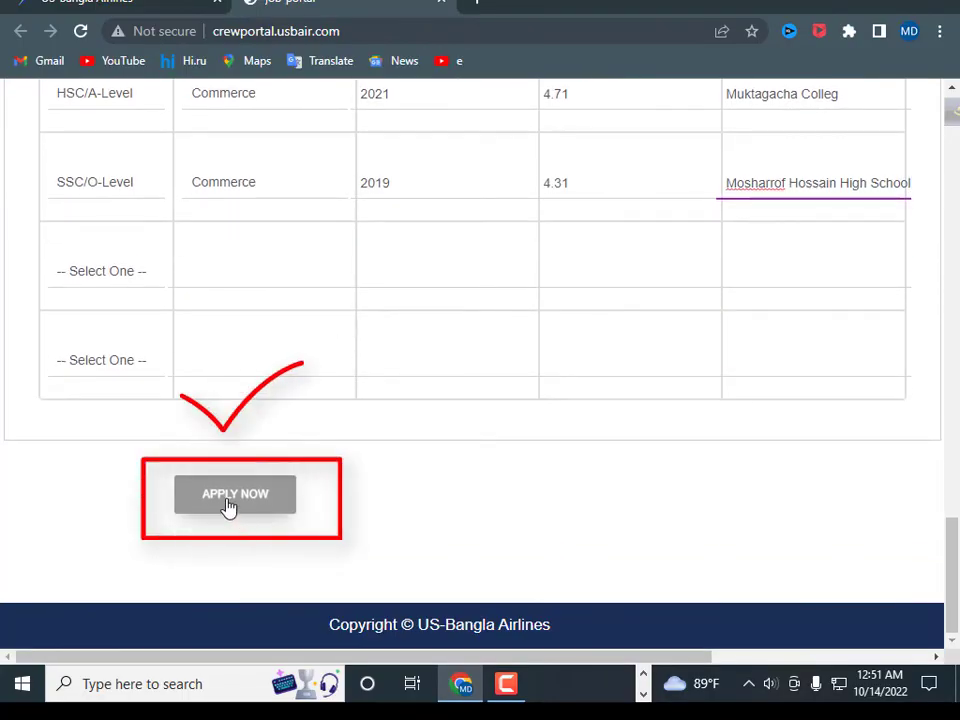
left_click(224, 505)
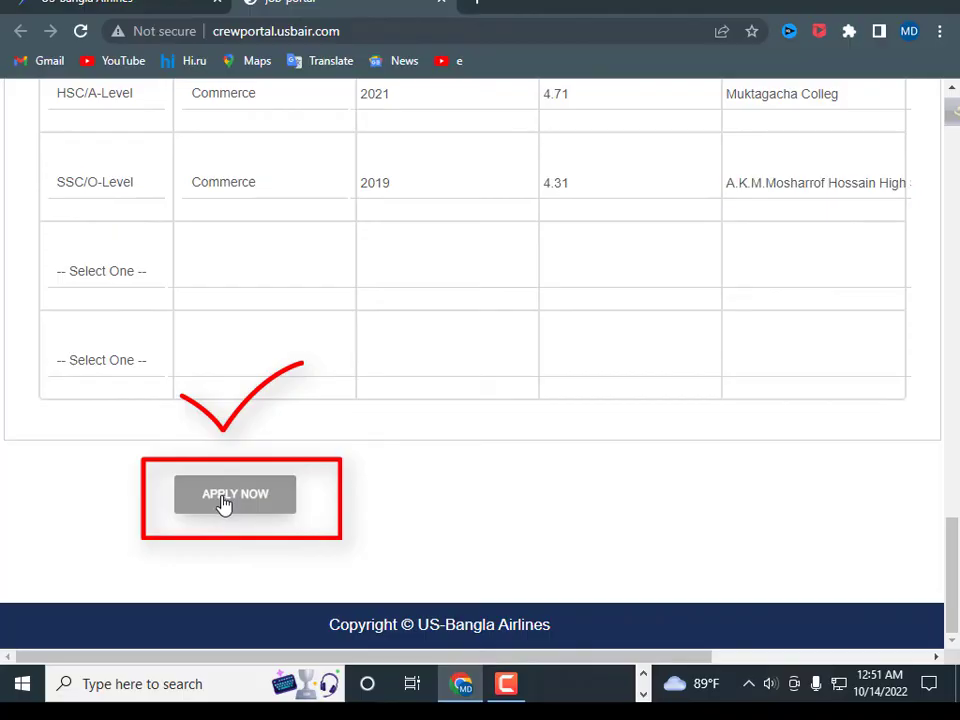